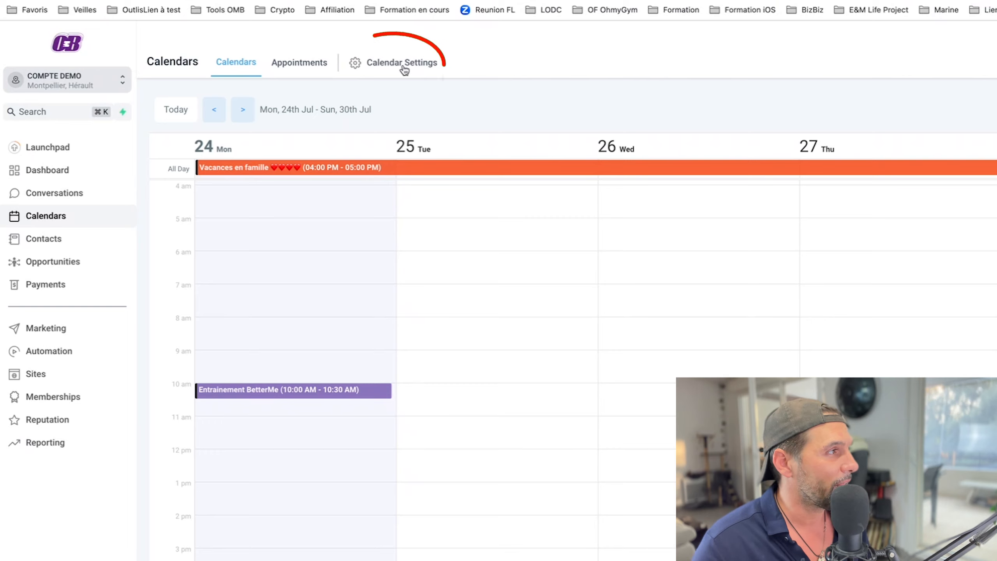
Leave Calendar Settings and go to Settings > Calendars to list the existing calendars.
{"action": "left_click", "coordinate": [402, 67]}
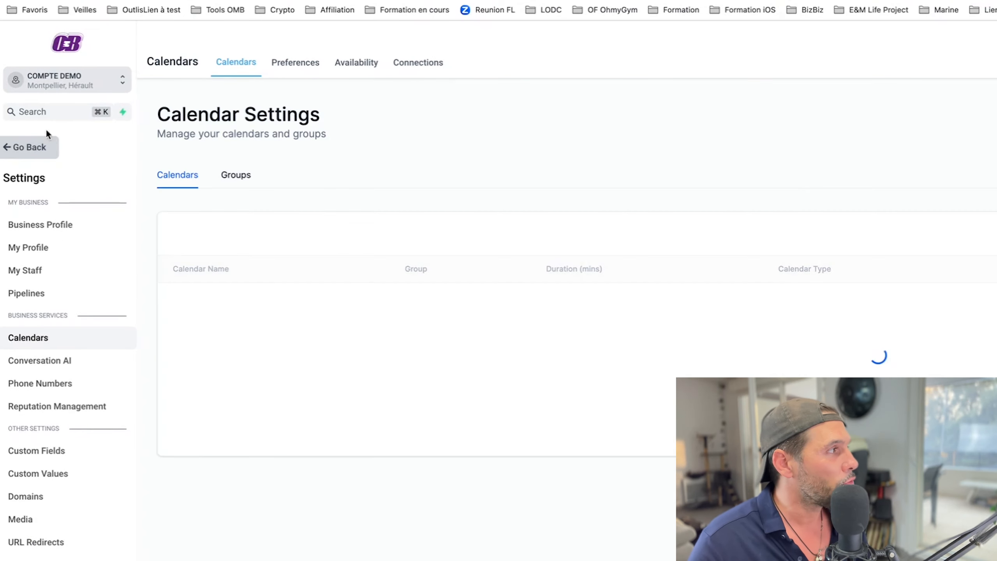
{"action": "left_click", "coordinate": [34, 147]}
{"action": "left_click", "coordinate": [27, 545]}
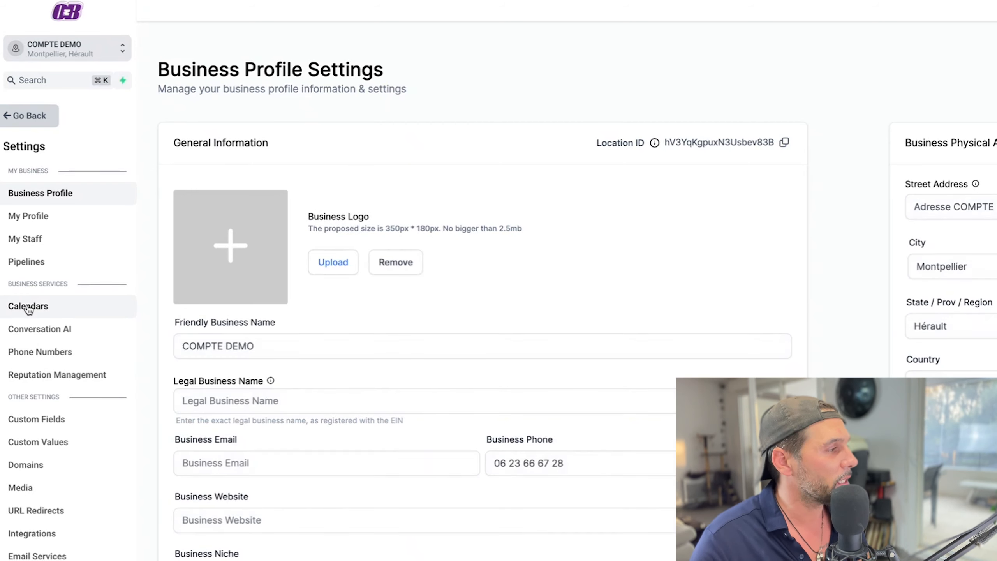
{"action": "left_click", "coordinate": [29, 306]}
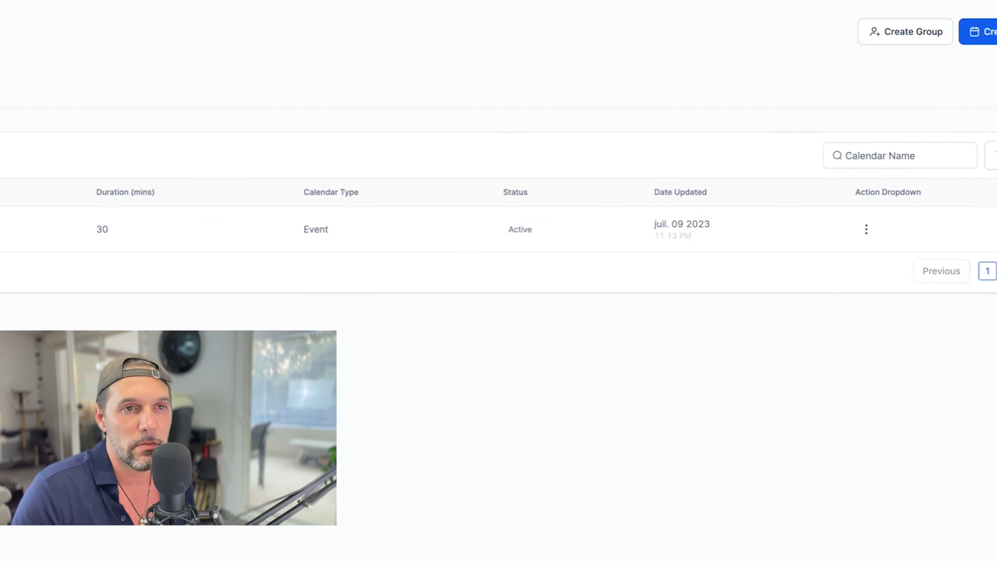
Start a new calendar and highlight the Simple Calendar and Round Robin type descriptions.
{"action": "left_click", "coordinate": [989, 32]}
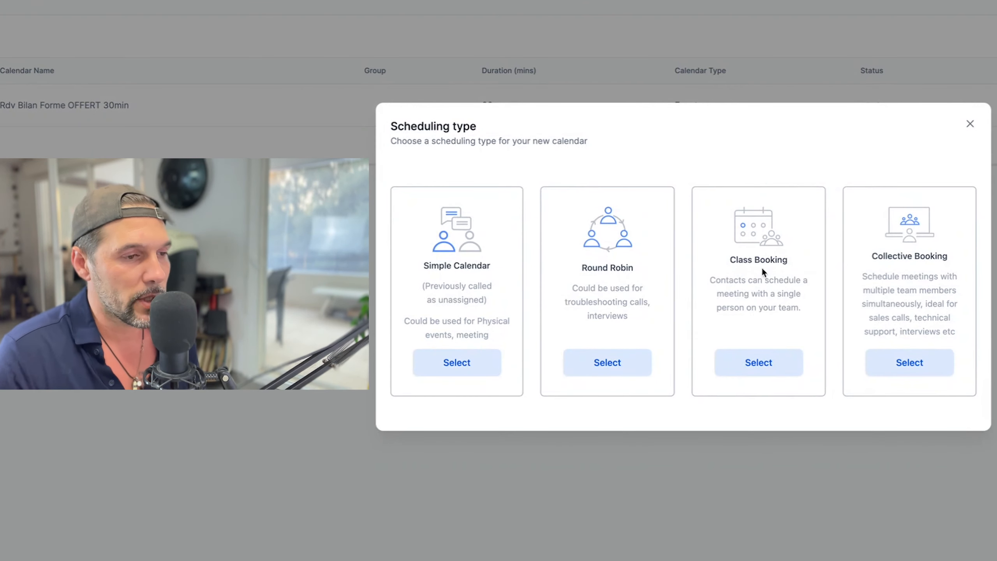
{"action": "left_click_drag", "start_coordinate": [424, 262], "coordinate": [490, 331]}
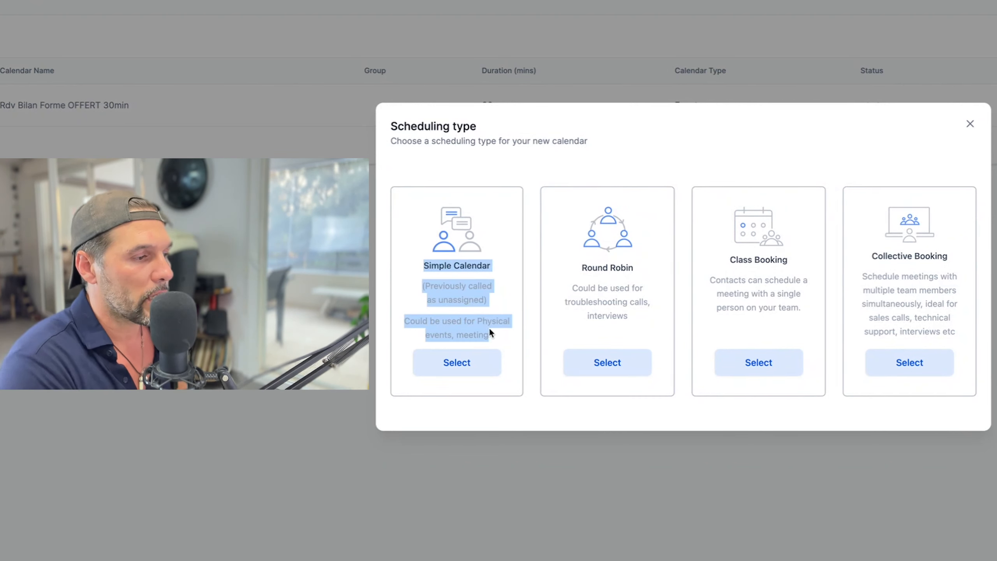
{"action": "left_click_drag", "start_coordinate": [592, 267], "coordinate": [630, 313]}
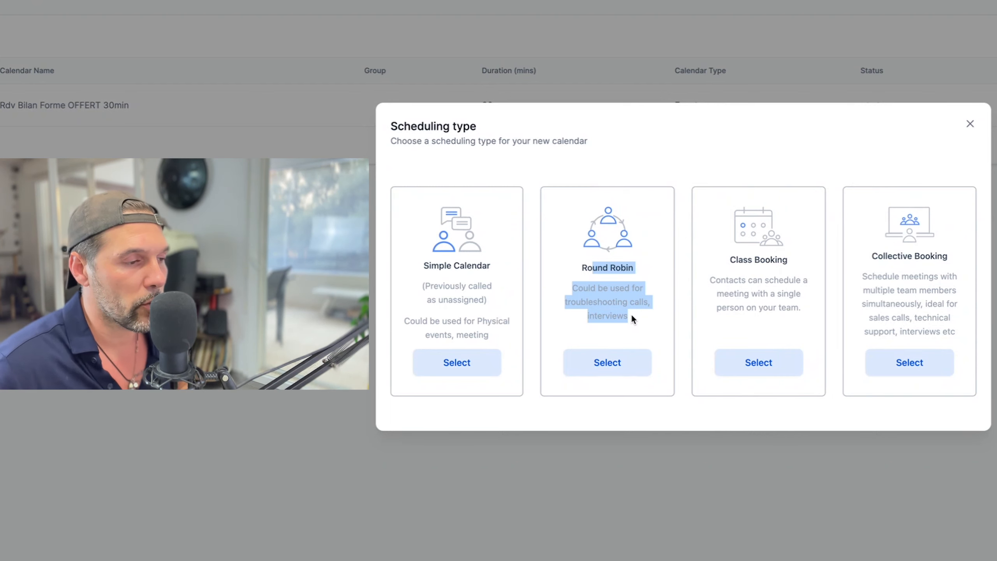
{"action": "left_click", "coordinate": [632, 318]}
{"action": "left_click_drag", "start_coordinate": [633, 319], "coordinate": [581, 207]}
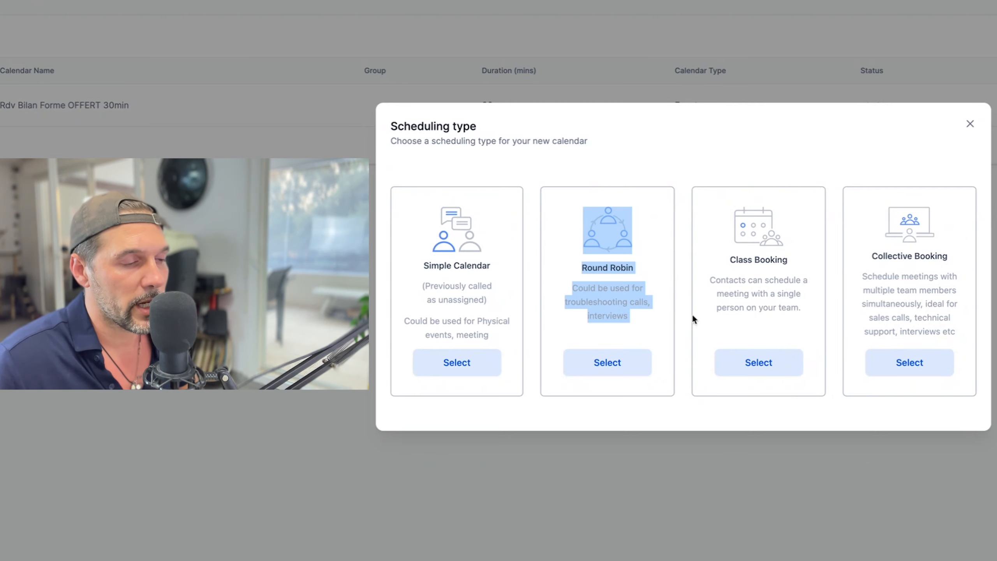
{"action": "left_click", "coordinate": [730, 261]}
{"action": "left_click_drag", "start_coordinate": [729, 262], "coordinate": [799, 308]}
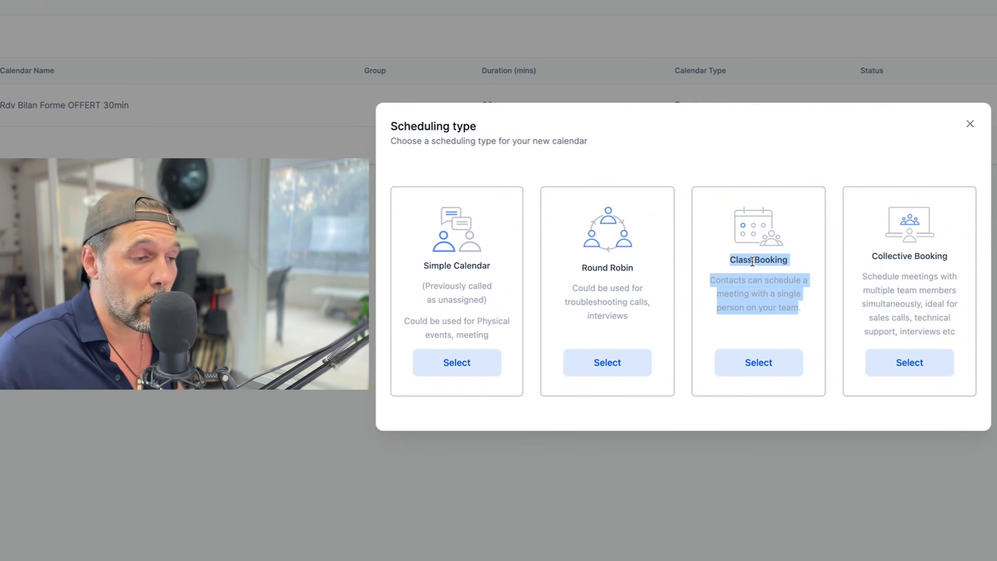
{"action": "left_click", "coordinate": [876, 254]}
{"action": "left_click_drag", "start_coordinate": [943, 257], "coordinate": [873, 254]}
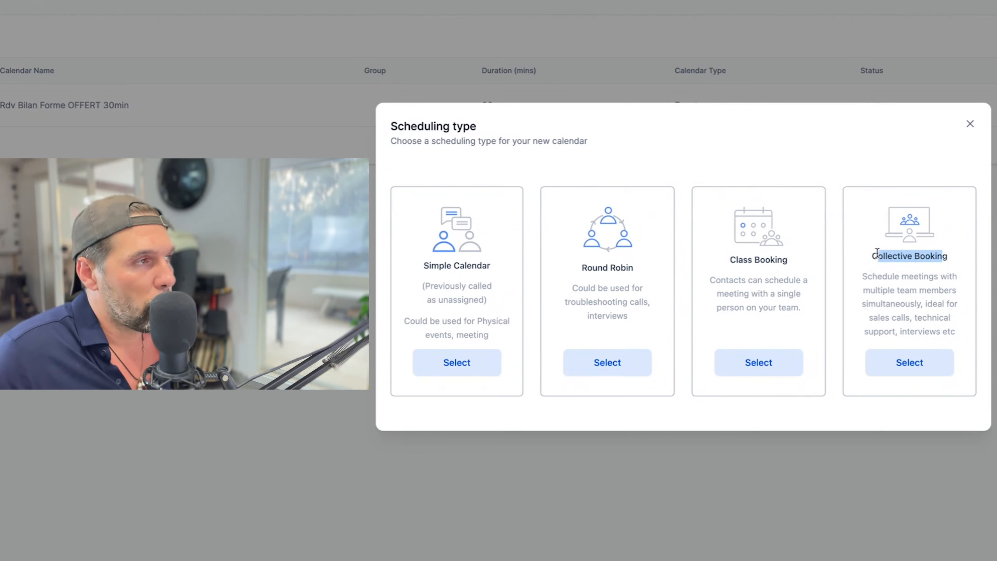
{"action": "left_click_drag", "start_coordinate": [883, 277], "coordinate": [943, 277]}
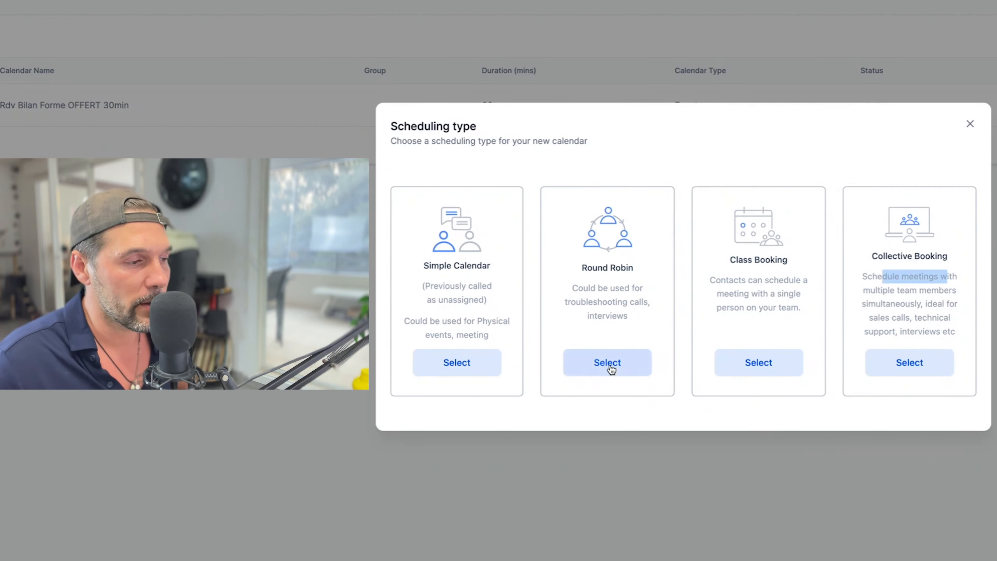
Choose Round Robin and name the calendar 'Rdv Visio Coaching VIP'.
{"action": "left_click", "coordinate": [611, 366]}
{"action": "left_click", "coordinate": [632, 84]}
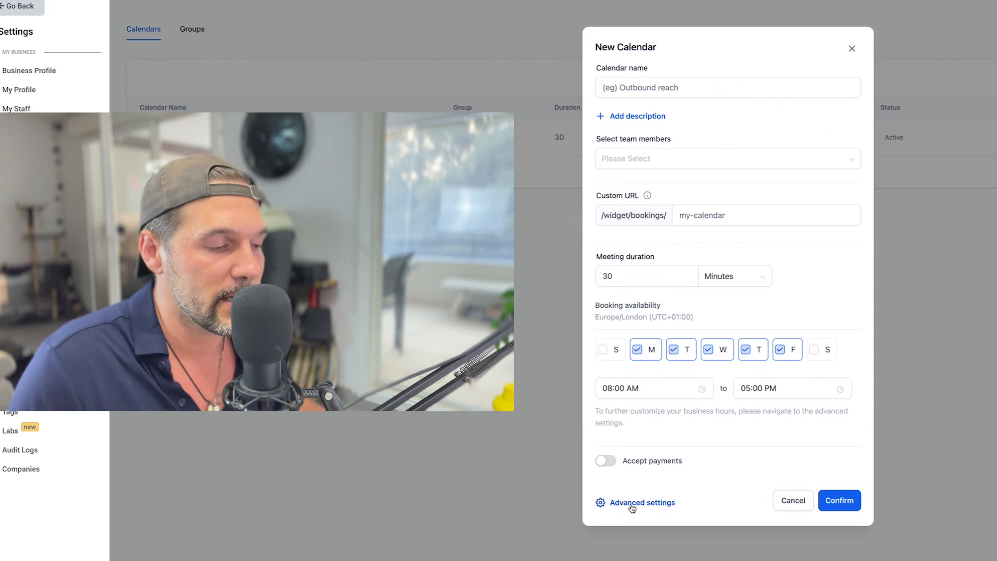
{"action": "left_click", "coordinate": [623, 83]}
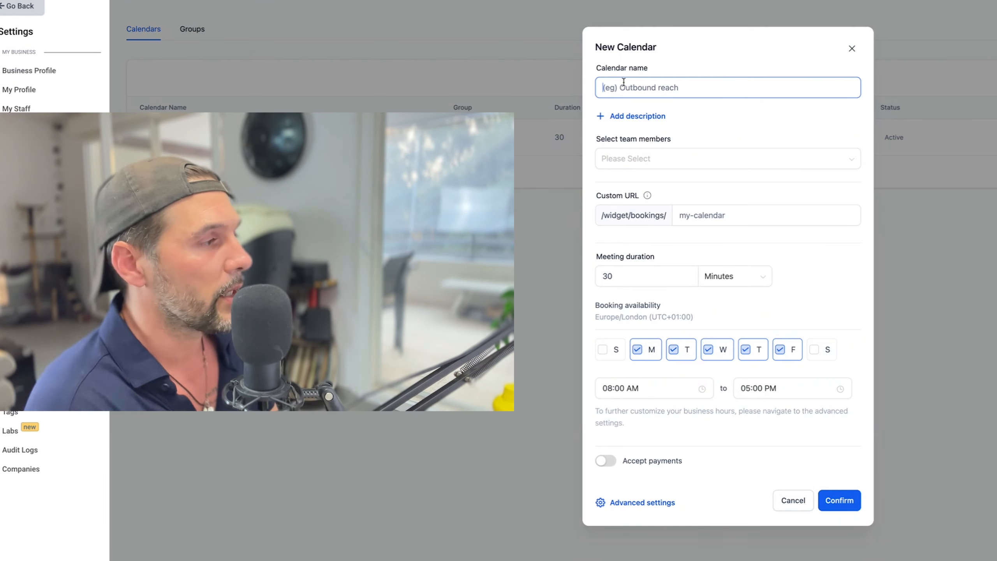
{"action": "type", "text": "Rdv V"}
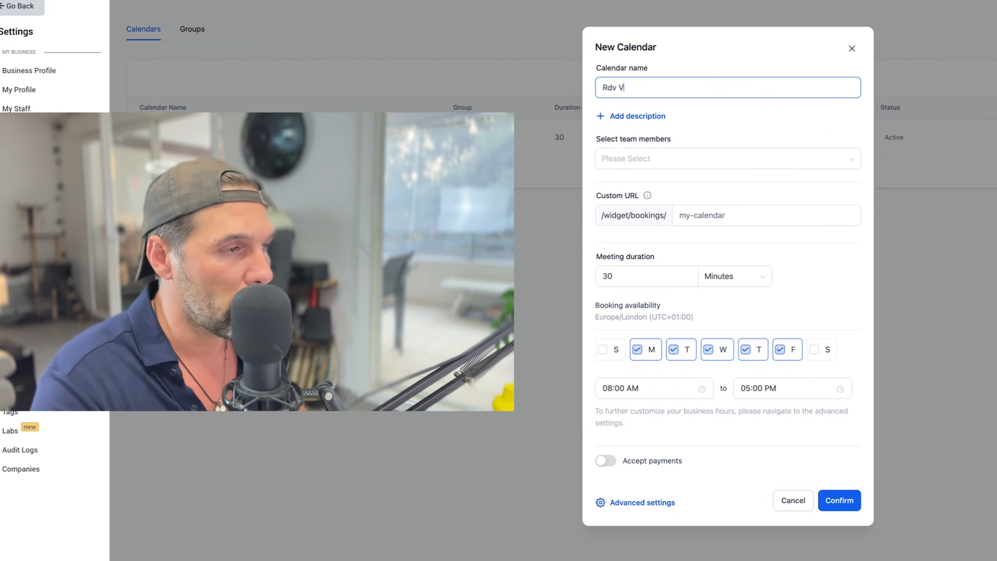
{"action": "type", "text": "isio Coaching VIP"}
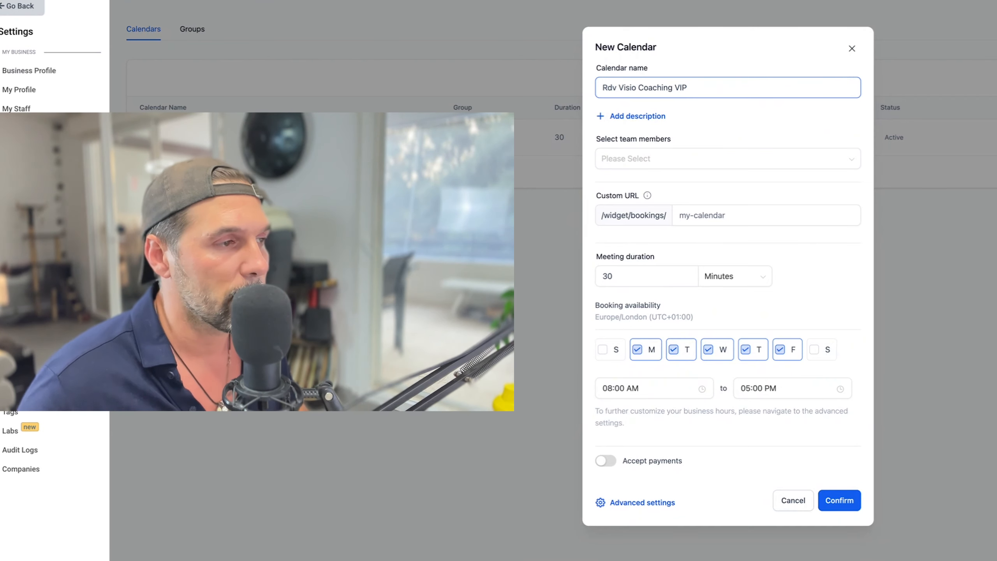
Add a description field, type and delete test text, then open a new browser tab.
{"action": "left_click", "coordinate": [637, 115]}
{"action": "type", "text": "fskldhjflksjdflkdj"}
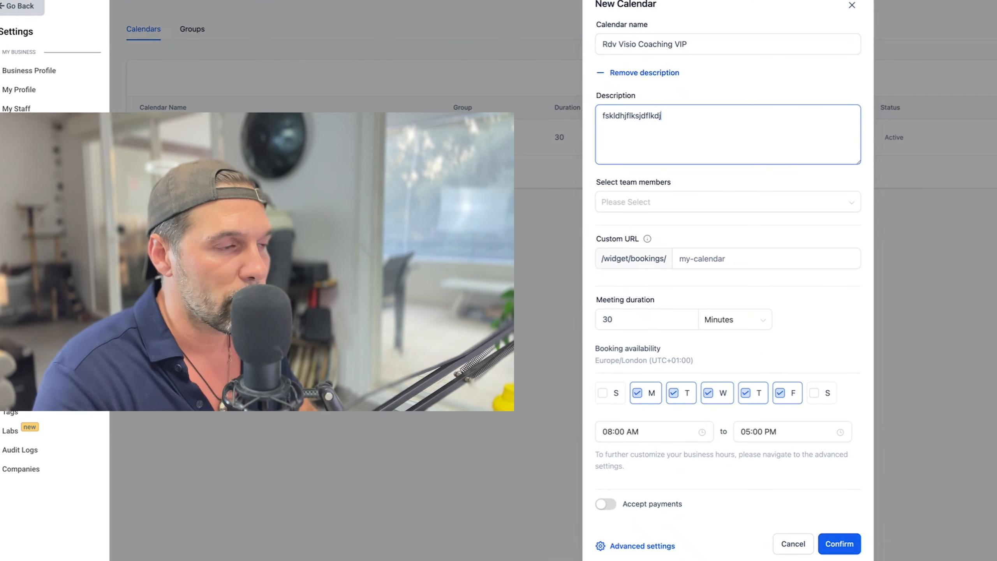
{"action": "double_click", "coordinate": [647, 115]}
{"action": "key", "text": "BackSpace"}
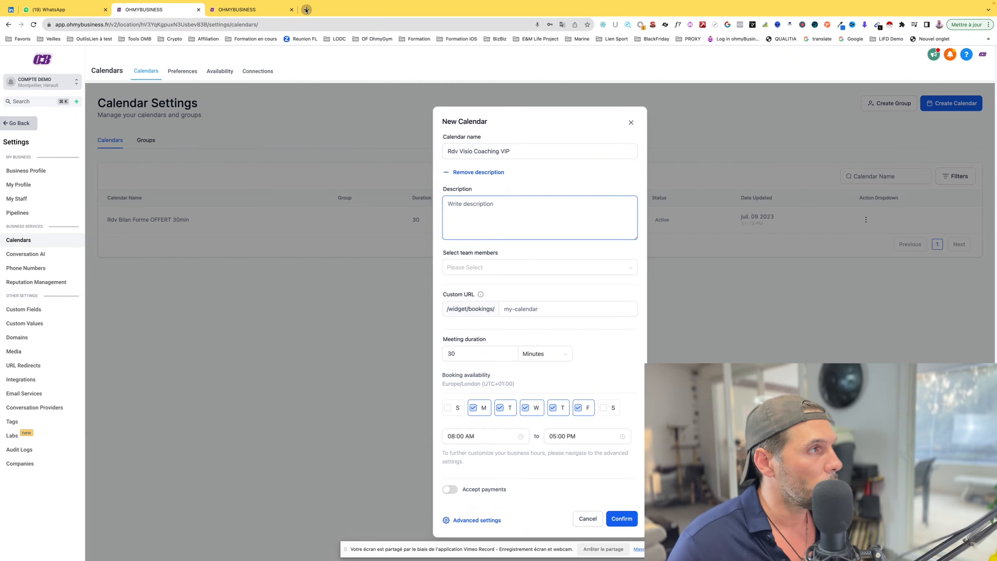
{"action": "left_click", "coordinate": [305, 10]}
Load the rdv-30min-offre-app-omb booking page, read its expanded description, and return to the form.
{"action": "type", "text": "go"}
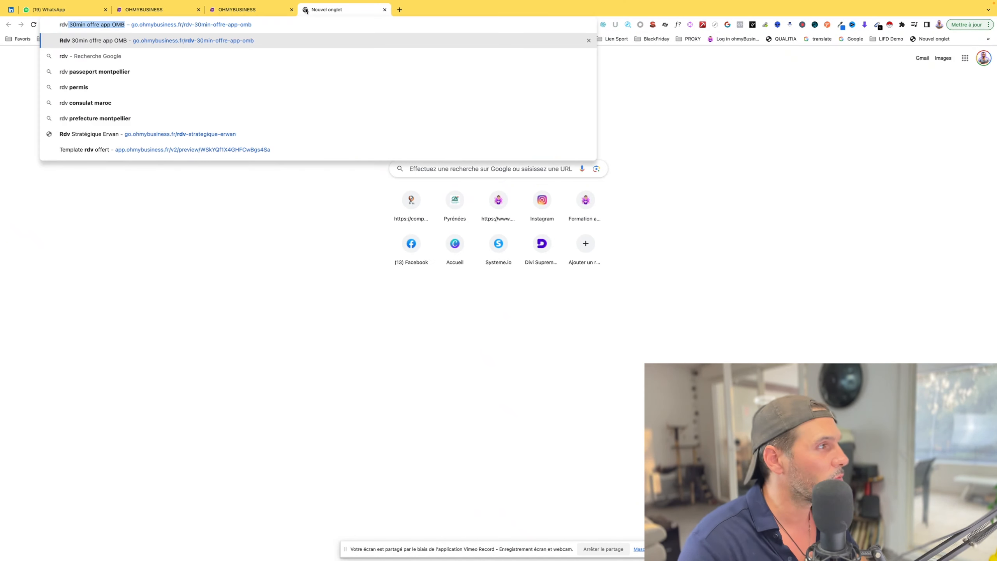
{"action": "key", "text": "Return"}
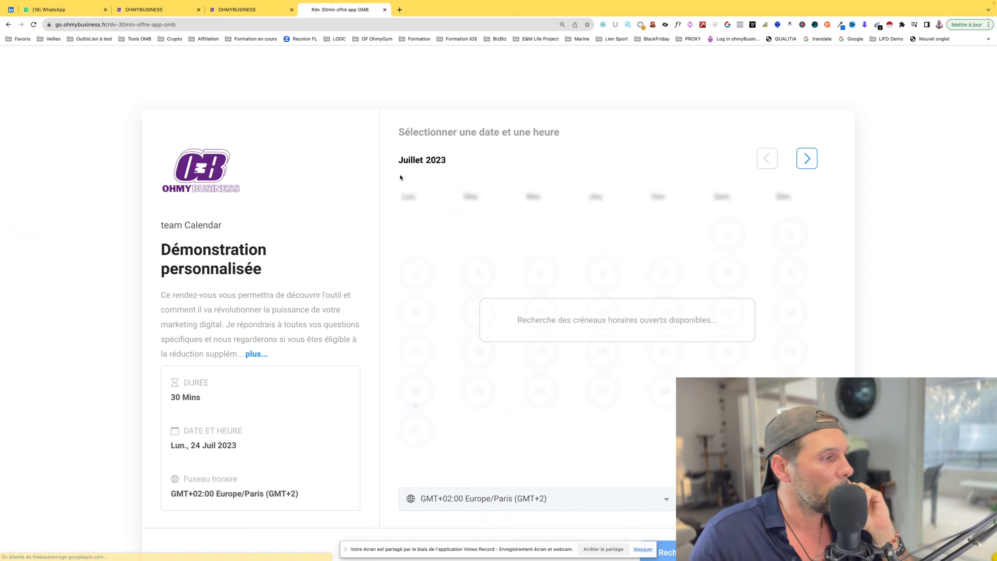
{"action": "left_click", "coordinate": [249, 354]}
{"action": "left_click_drag", "start_coordinate": [176, 301], "coordinate": [302, 366]}
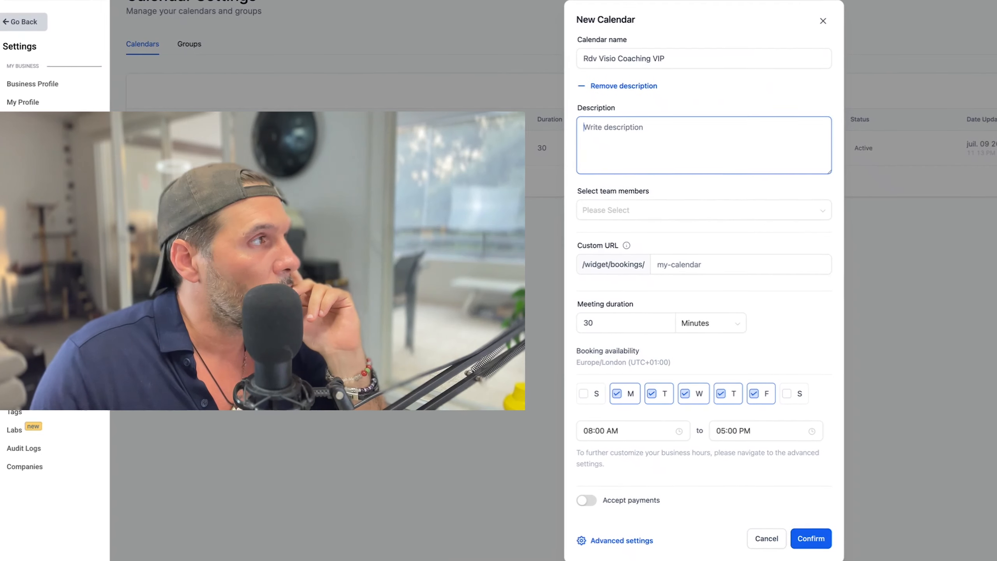
{"action": "left_click", "coordinate": [616, 138]}
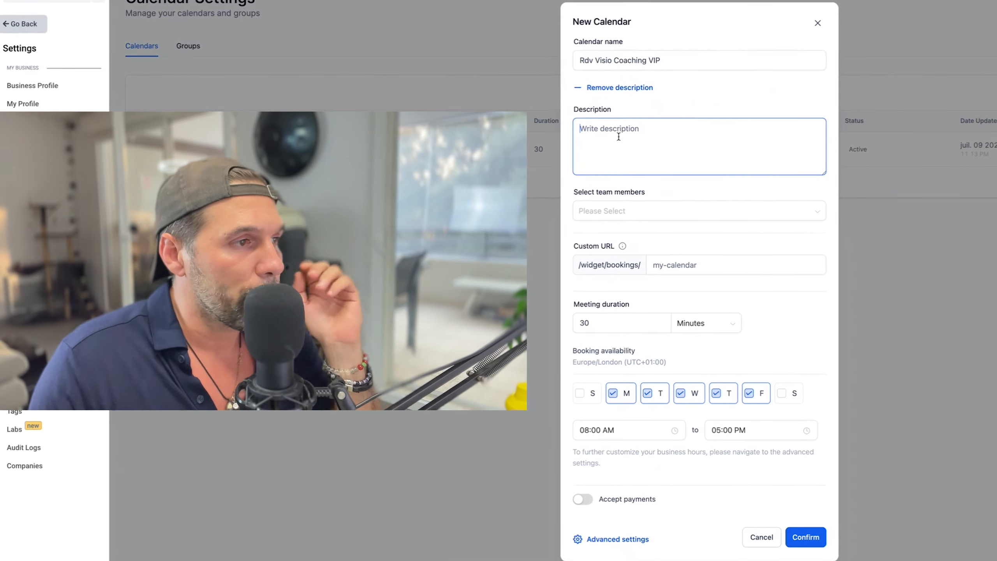
Enter the description 'Ici la description' and assign the available team member.
{"action": "type", "text": "Ldd"}
{"action": "key", "text": "BackSpace"}
{"action": "key", "text": "BackSpace"}
{"action": "key", "text": "BackSpace"}
{"action": "type", "text": "ici la description"}
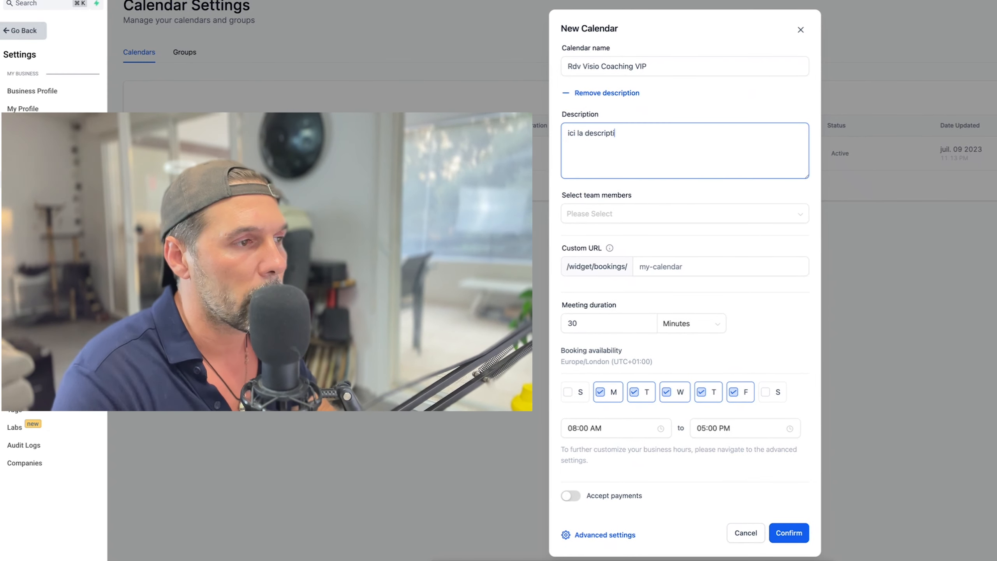
{"action": "left_click", "coordinate": [570, 133]}
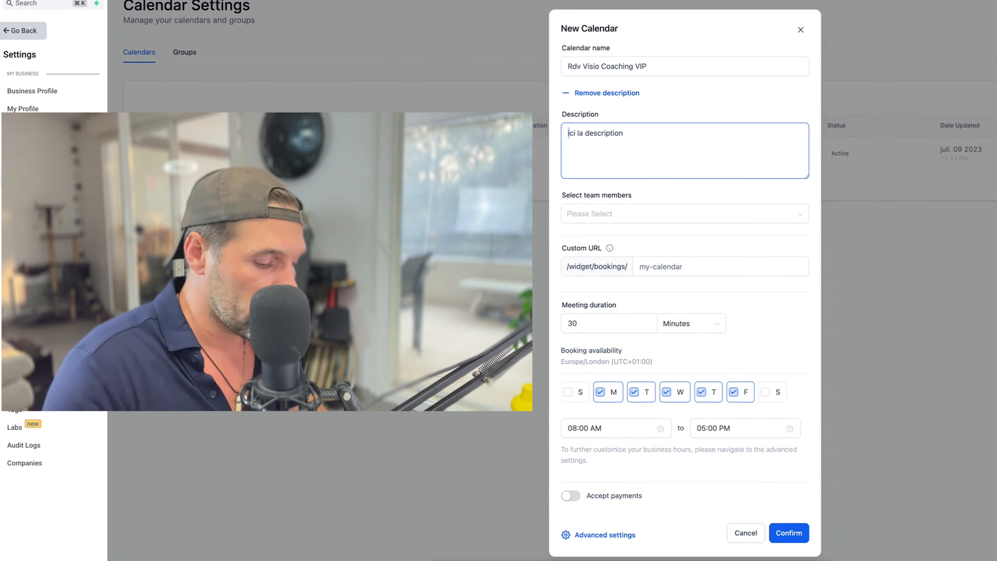
{"action": "key", "text": "BackSpace"}
{"action": "type", "text": "I"}
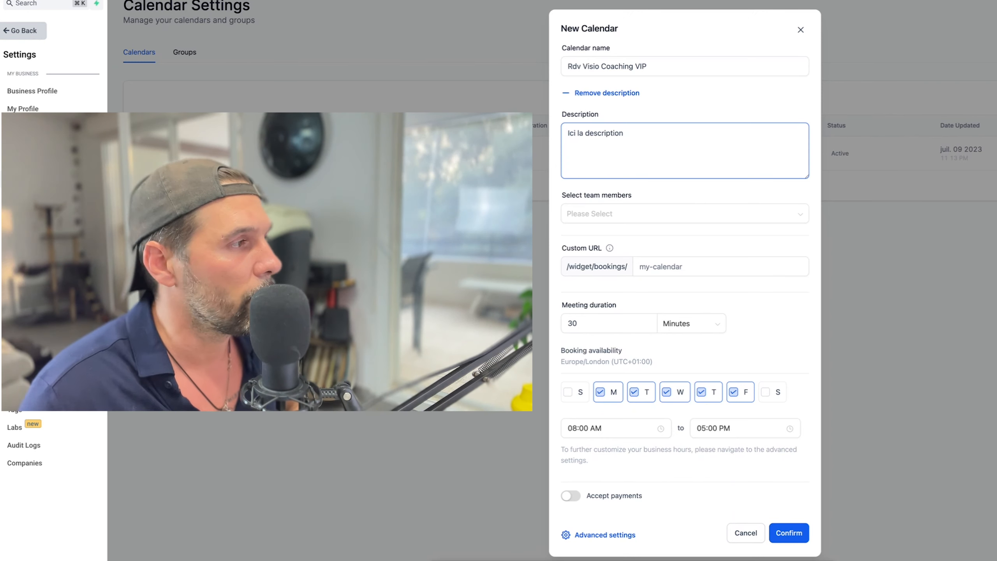
{"action": "triple_click", "coordinate": [631, 135]}
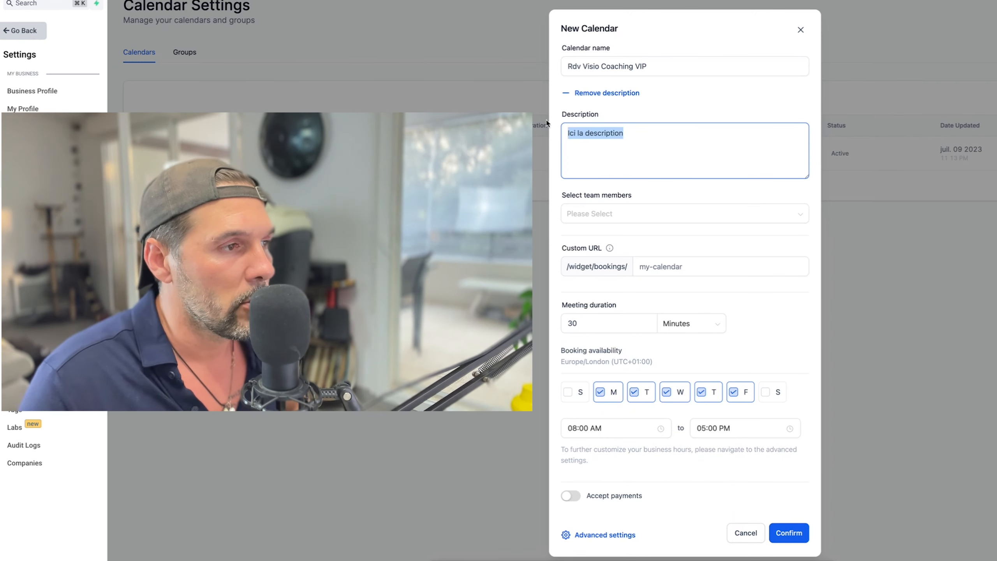
{"action": "left_click", "coordinate": [632, 216]}
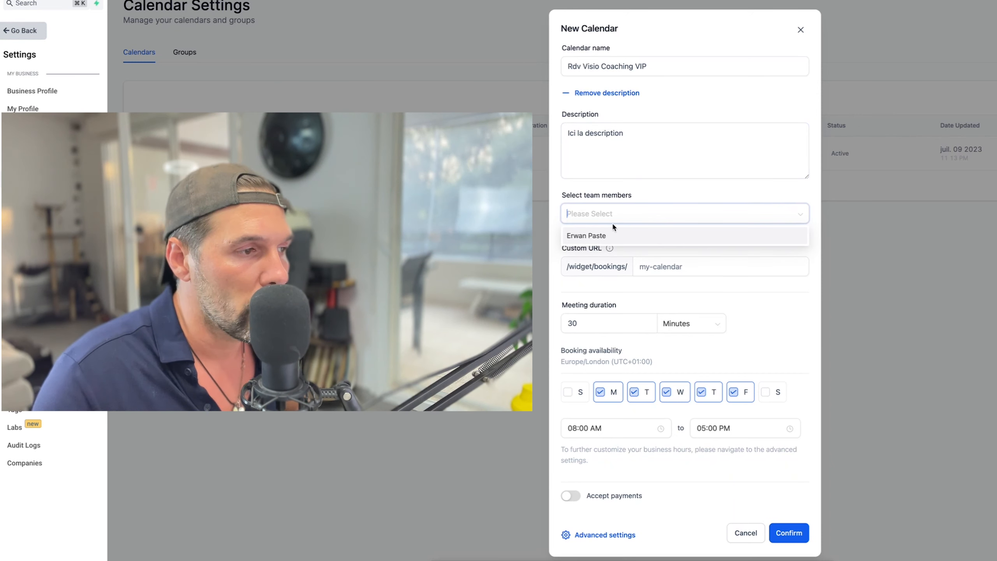
{"action": "left_click", "coordinate": [588, 236]}
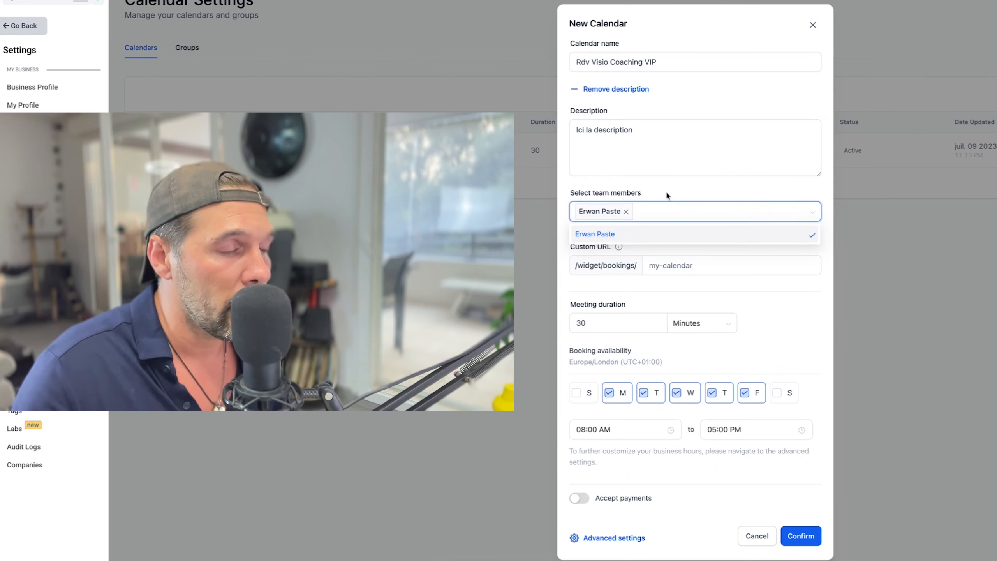
Set the custom URL slug to rdv-coaching-vip, fixing the typo.
{"action": "left_click", "coordinate": [667, 195]}
{"action": "left_click", "coordinate": [663, 268]}
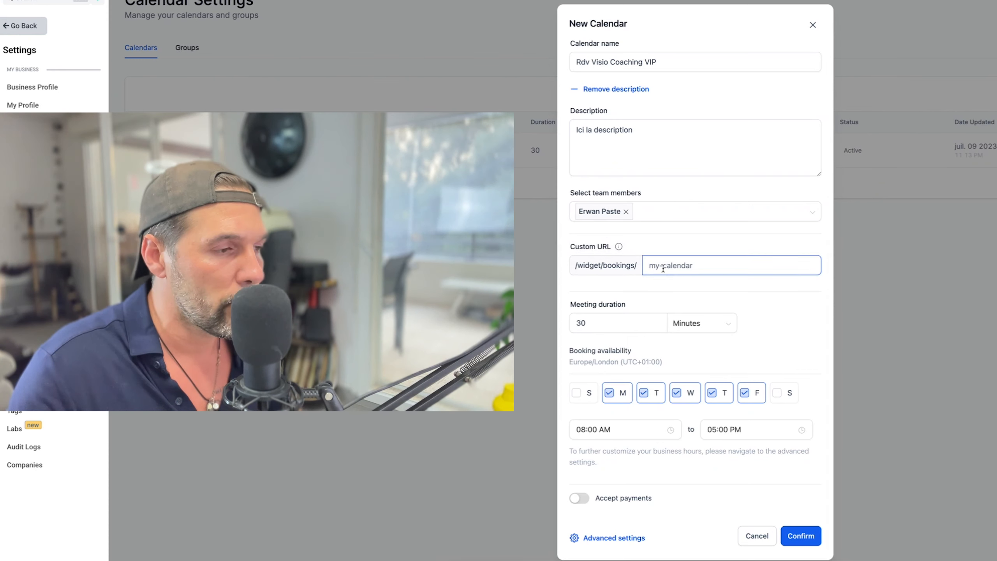
{"action": "type", "text": "v-coachinfg"}
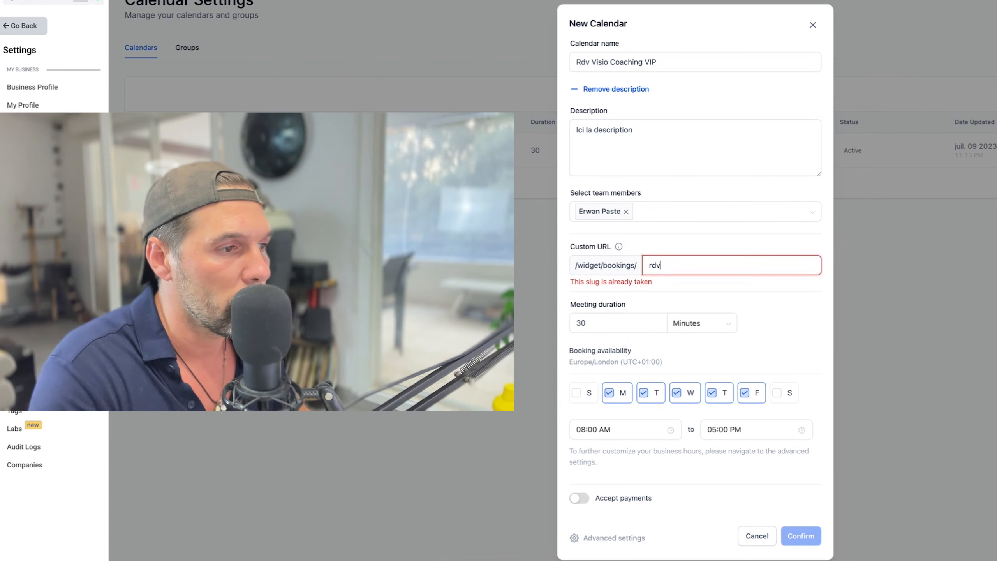
{"action": "key", "text": "BackSpace"}
{"action": "key", "text": "BackSpace"}
{"action": "type", "text": "g-vip"}
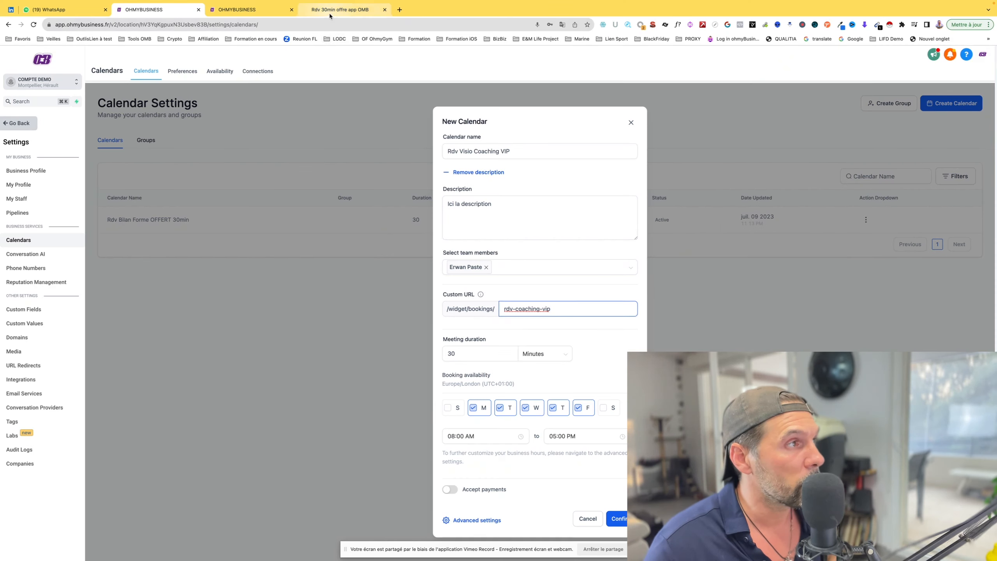
Compare the rdv-coaching-vip slug with the existing booking page's web address.
{"action": "left_click", "coordinate": [330, 15]}
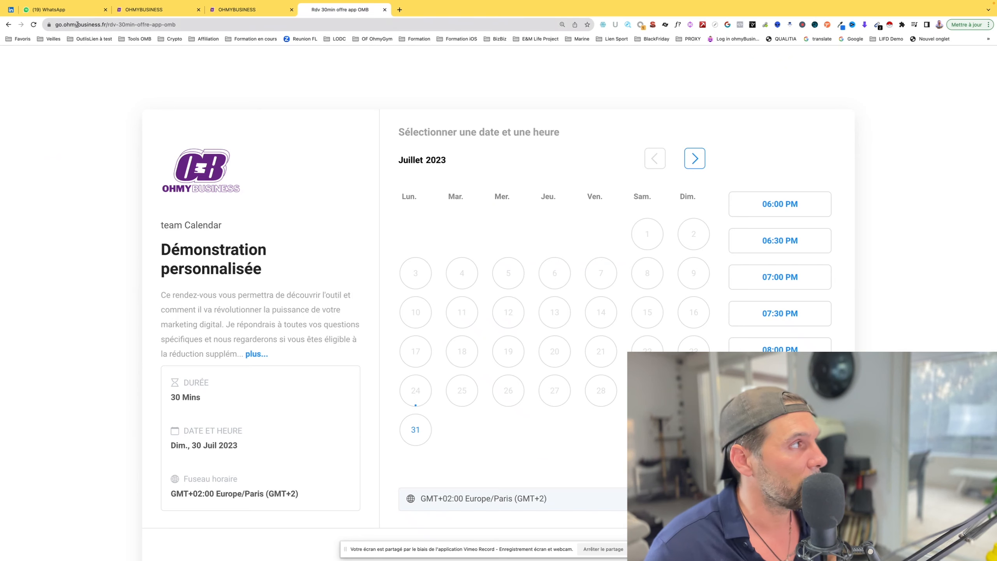
{"action": "left_click_drag", "start_coordinate": [93, 24], "coordinate": [204, 26]}
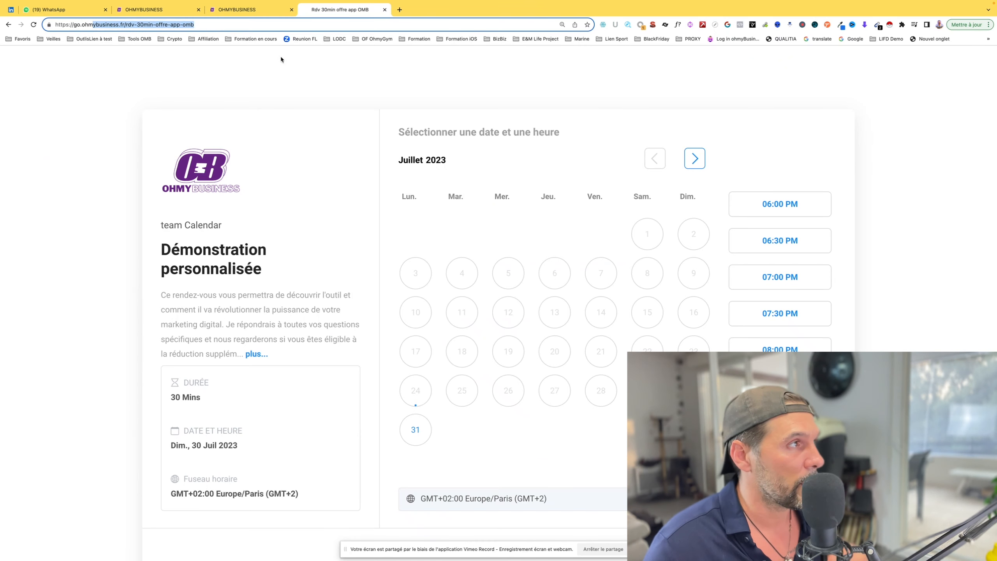
{"action": "left_click", "coordinate": [244, 9]}
{"action": "left_click", "coordinate": [147, 9]}
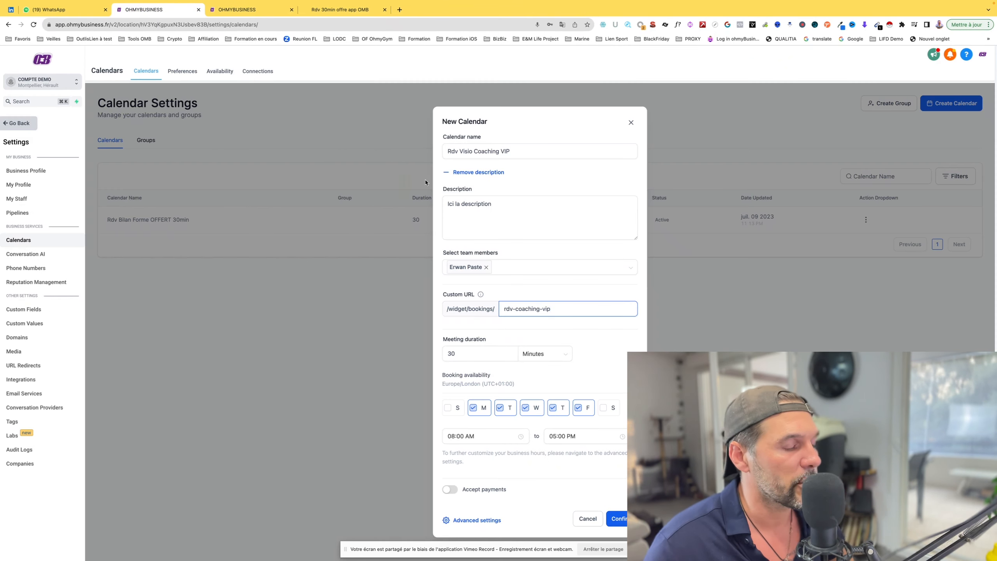
{"action": "left_click_drag", "start_coordinate": [551, 309], "coordinate": [460, 307]}
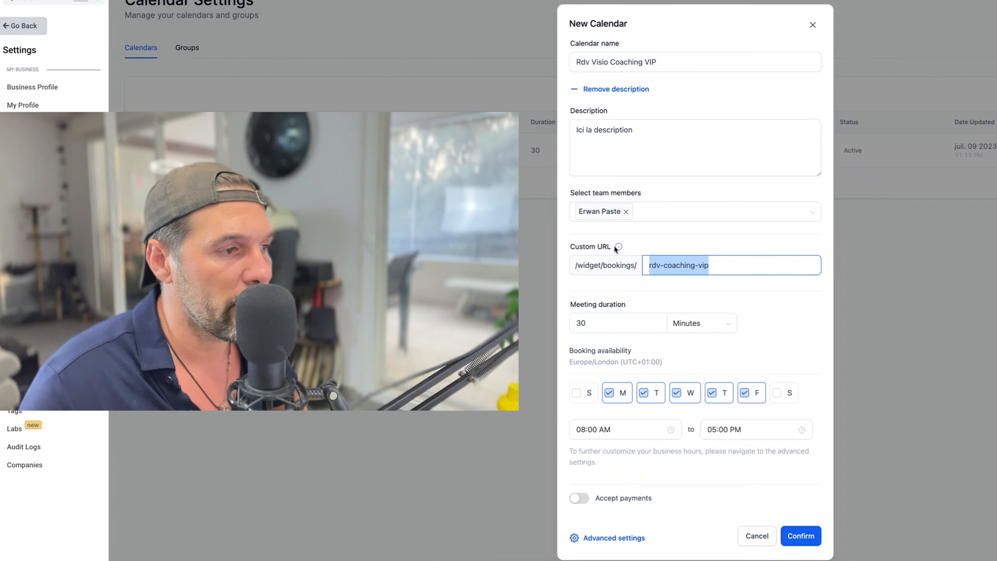
Review the 30-minute duration and Europe/London timezone, then open Advanced settings.
{"action": "mouse_move", "coordinate": [620, 251]}
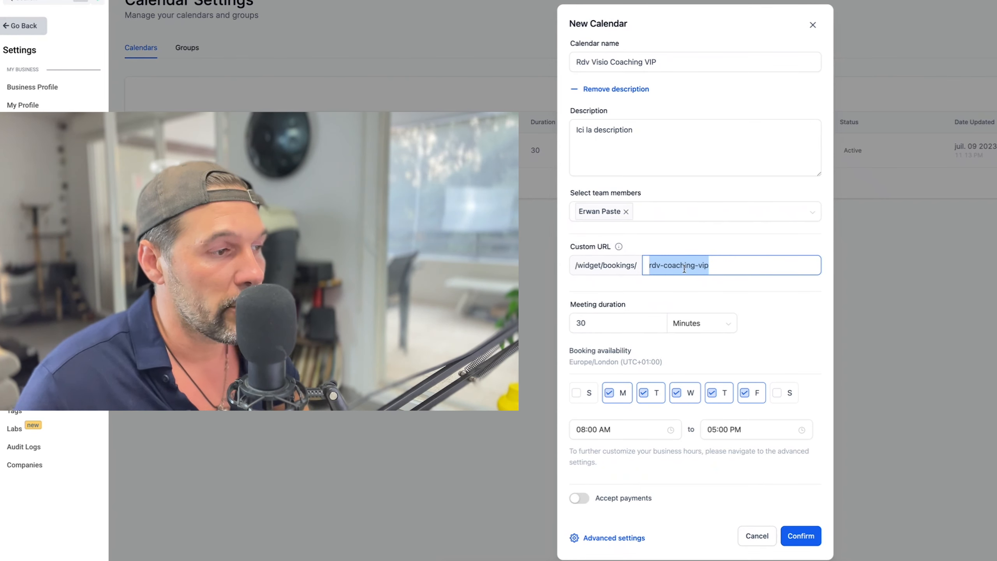
{"action": "left_click", "coordinate": [637, 322]}
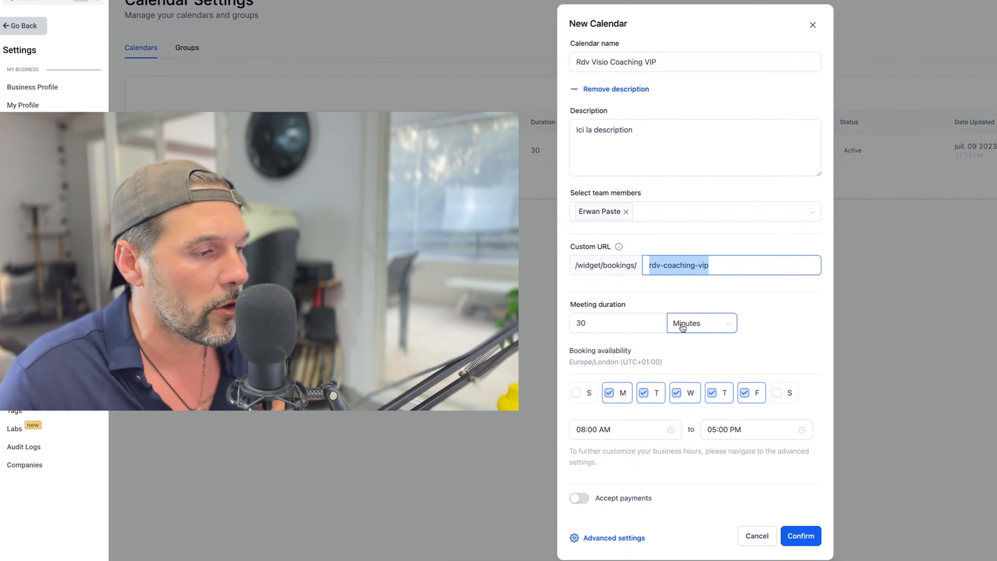
{"action": "mouse_move", "coordinate": [580, 362]}
{"action": "left_mouse_down"}
{"action": "mouse_move", "coordinate": [638, 364]}
{"action": "mouse_move", "coordinate": [576, 359]}
{"action": "left_mouse_up"}
{"action": "left_click", "coordinate": [650, 365]}
{"action": "left_click", "coordinate": [576, 360]}
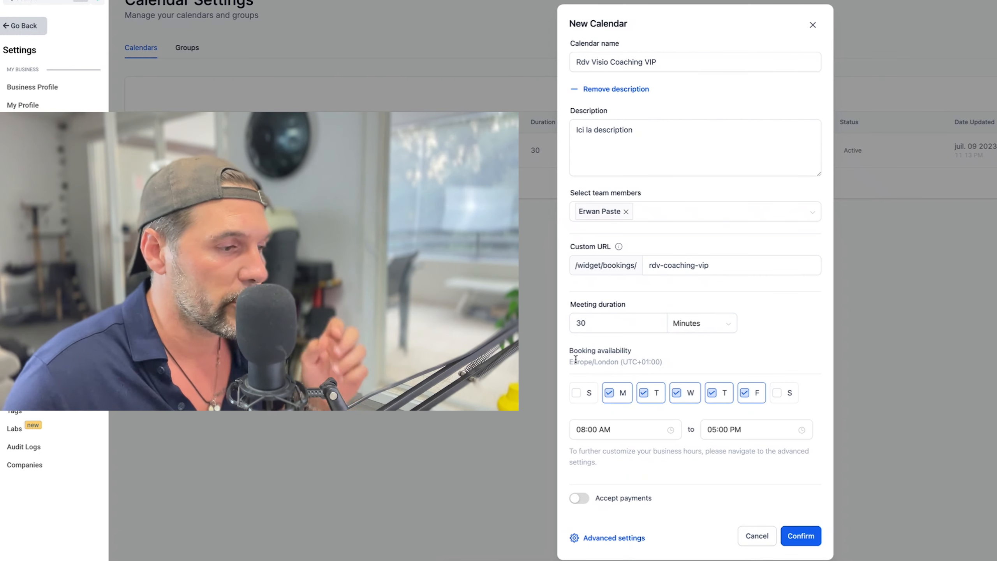
{"action": "left_click_drag", "start_coordinate": [664, 365], "coordinate": [572, 363]}
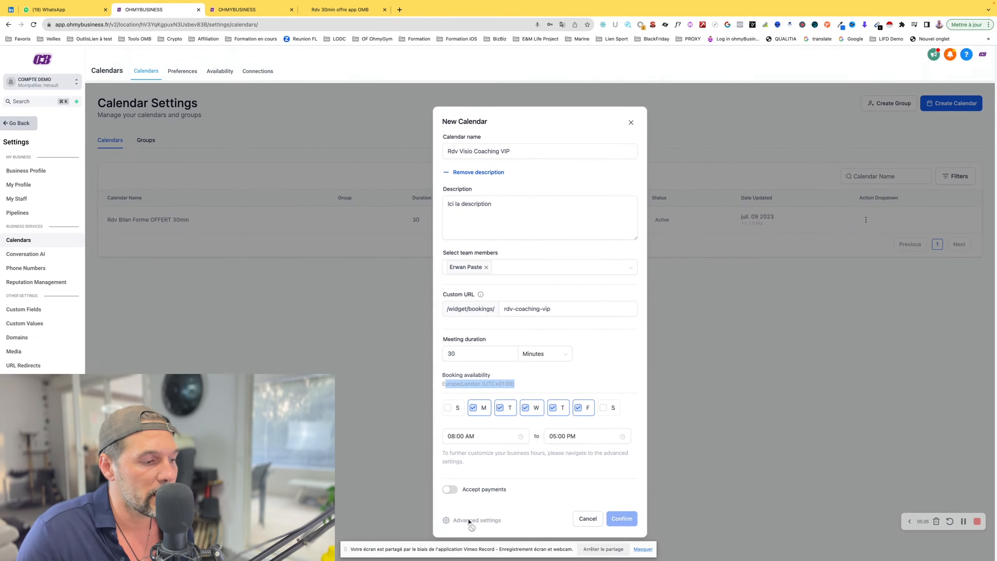
{"action": "left_click", "coordinate": [604, 538]}
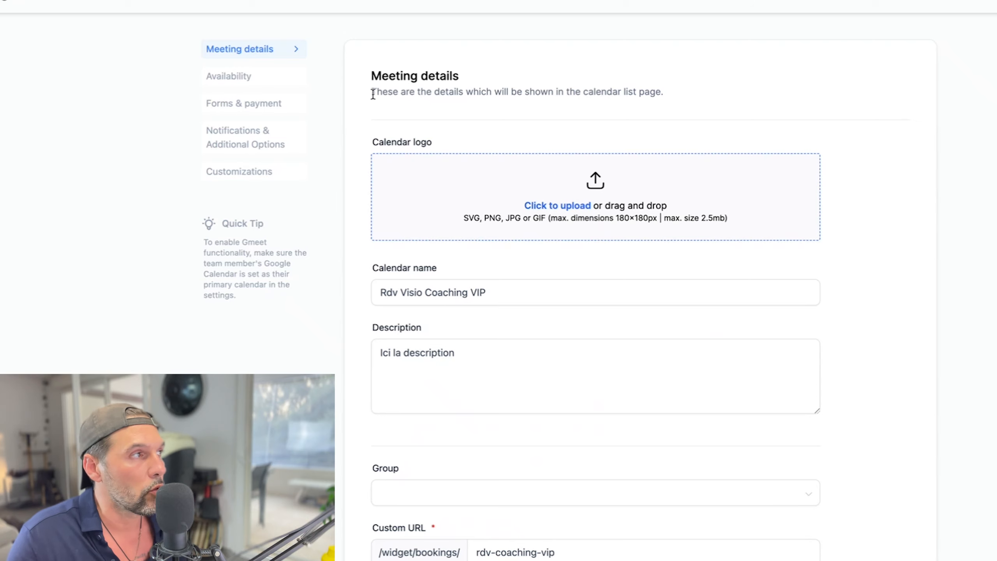
Glance at the example booking page, then check the empty calendar group list.
{"action": "left_click", "coordinate": [340, 9]}
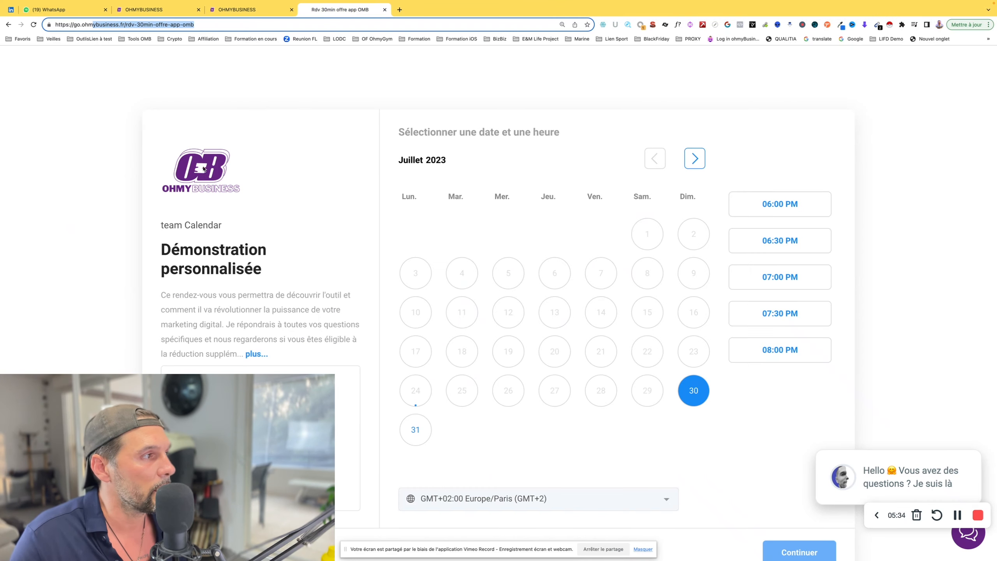
{"action": "left_click", "coordinate": [165, 10]}
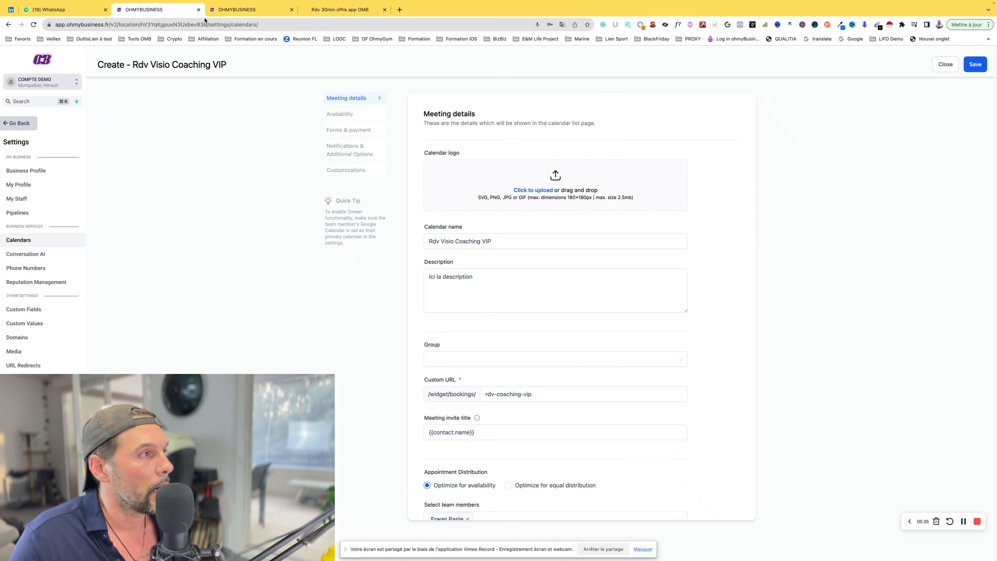
{"action": "left_click", "coordinate": [451, 364]}
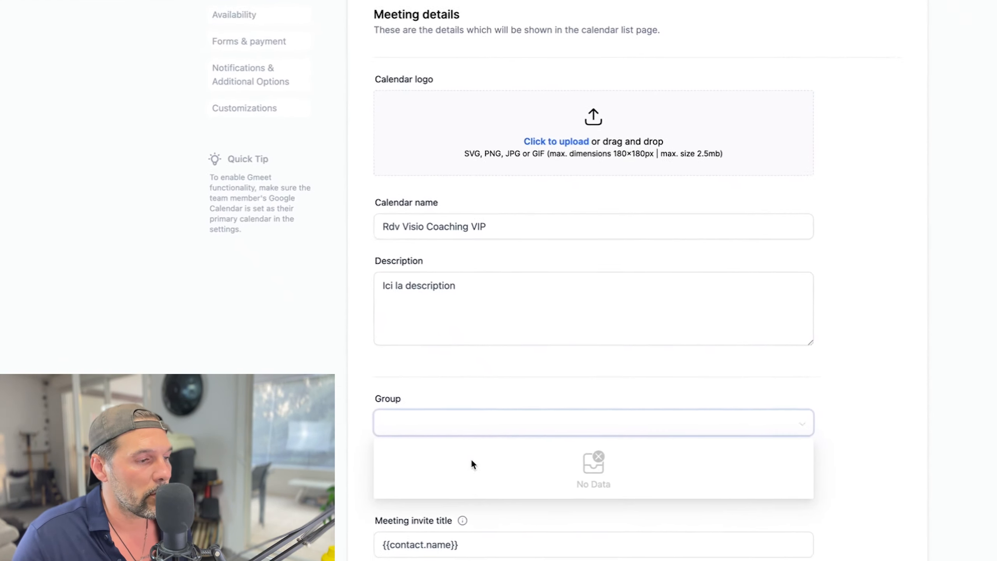
{"action": "left_click", "coordinate": [495, 359]}
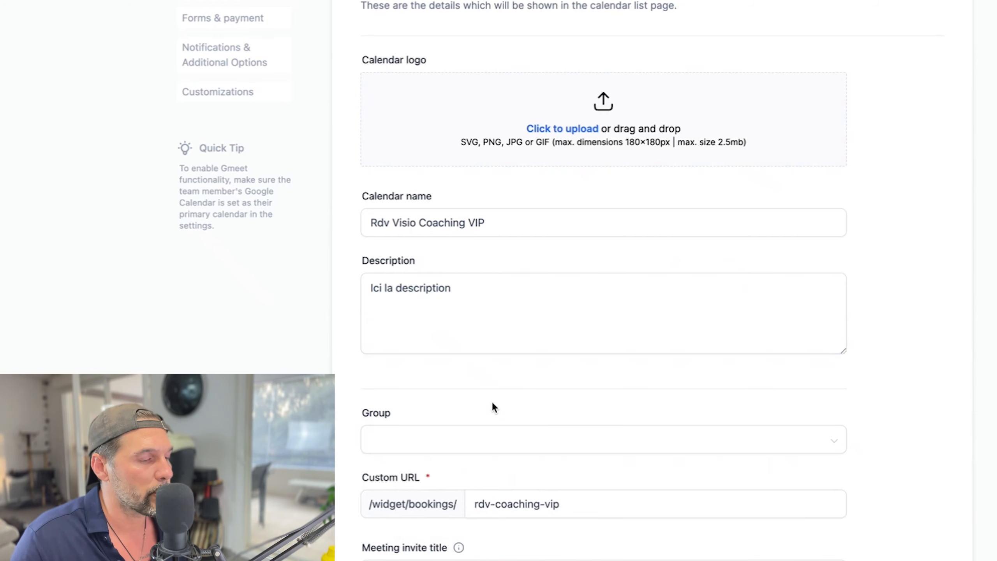
Extend the meeting invite title after {{contact.name}} to read 'rdv visio VIP 30min'.
{"action": "scroll", "coordinate": [490, 401], "scroll_direction": "down", "scroll_amount": 5}
{"action": "left_click", "coordinate": [467, 381]}
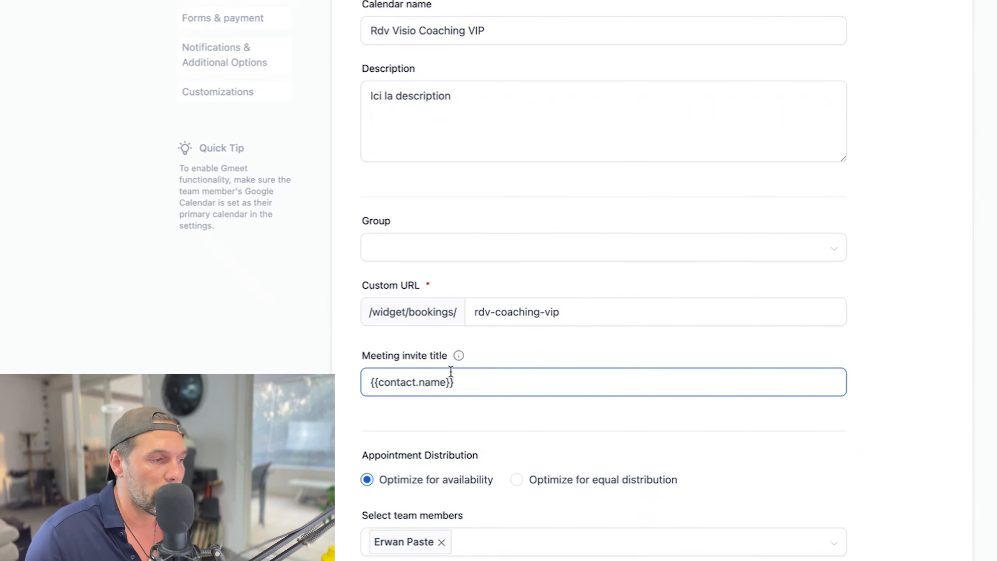
{"action": "left_click_drag", "start_coordinate": [460, 380], "coordinate": [335, 381]}
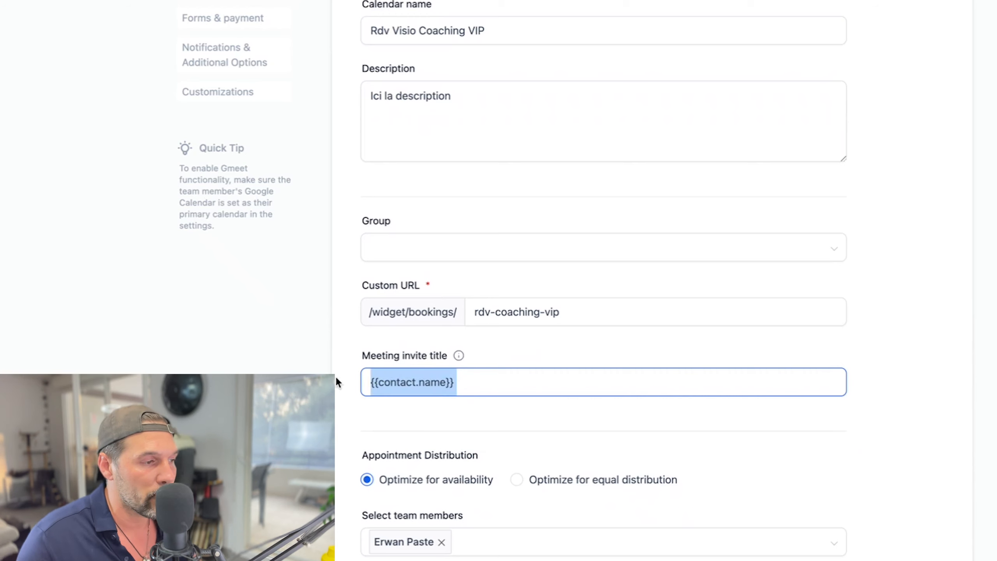
{"action": "left_click", "coordinate": [468, 382]}
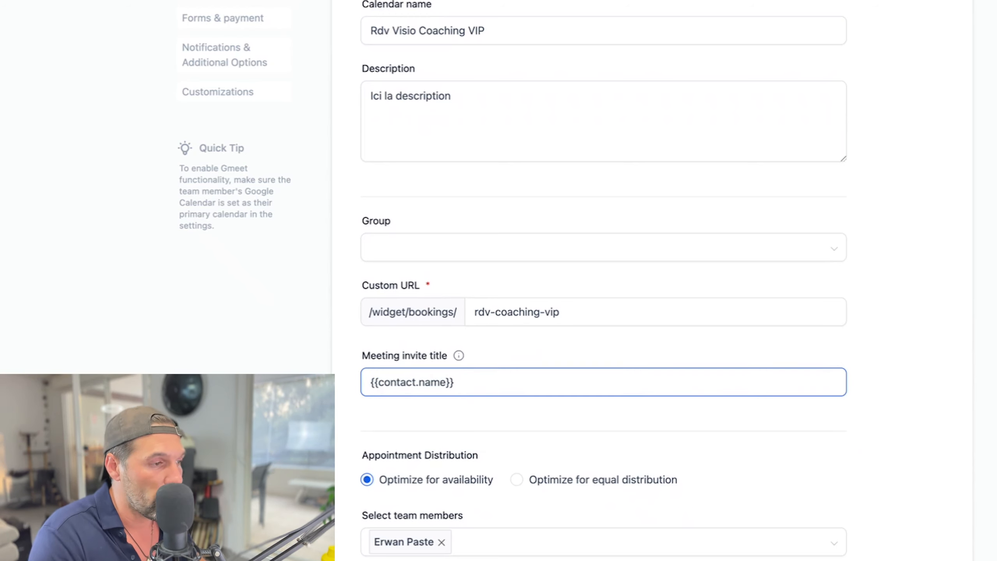
{"action": "type", "text": "rdv visio VIP"}
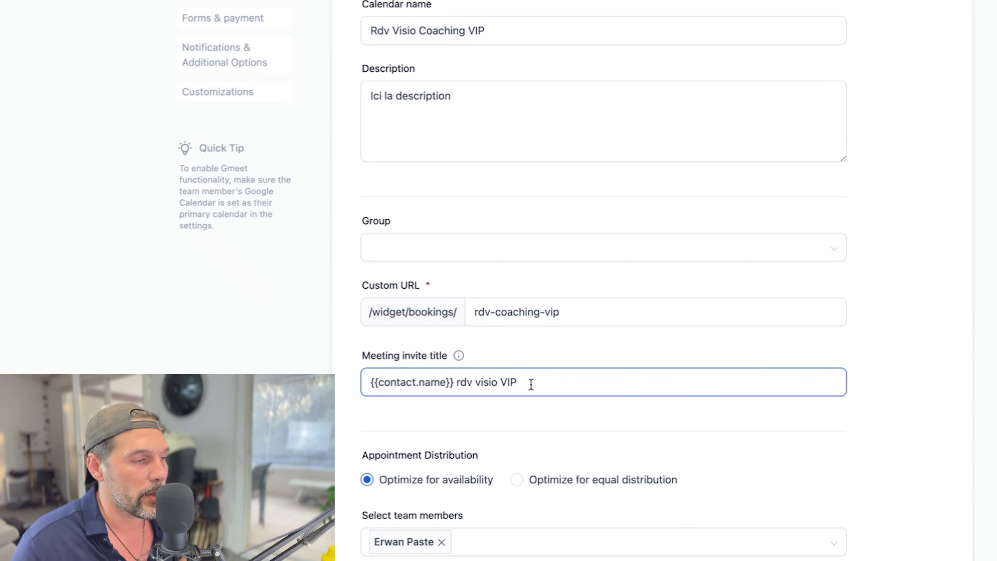
{"action": "type", "text": " 30min"}
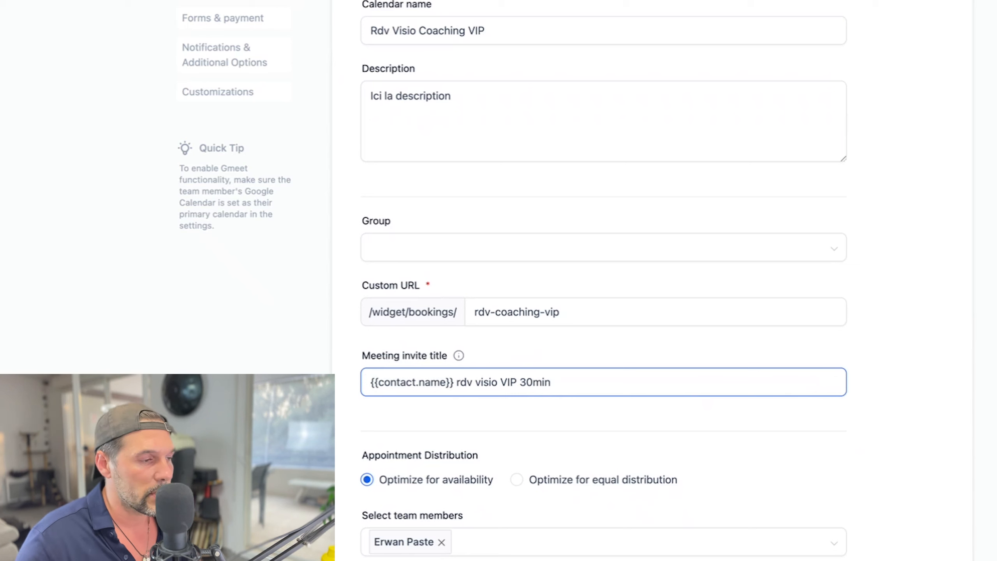
{"action": "scroll", "coordinate": [395, 388], "scroll_direction": "down", "scroll_amount": 2}
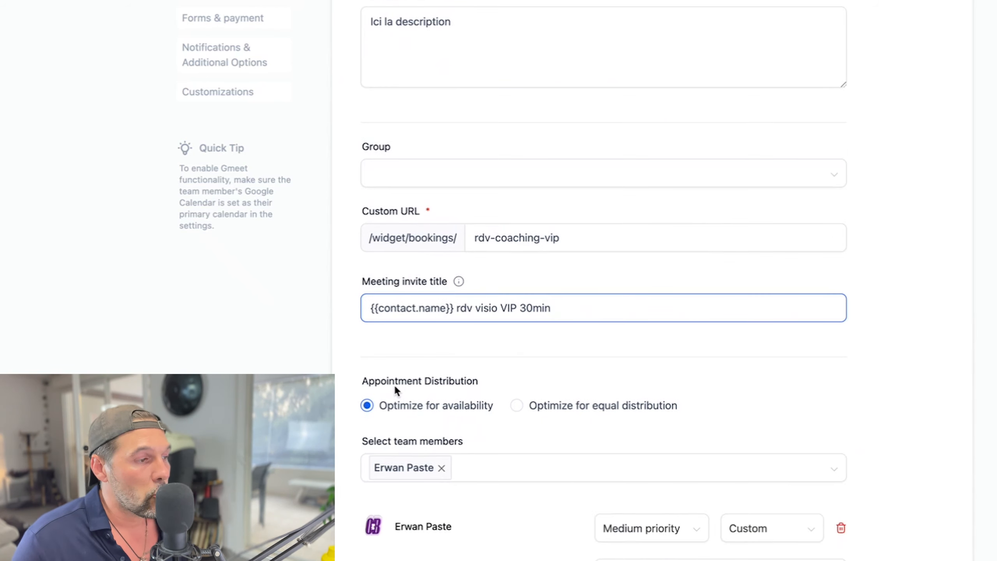
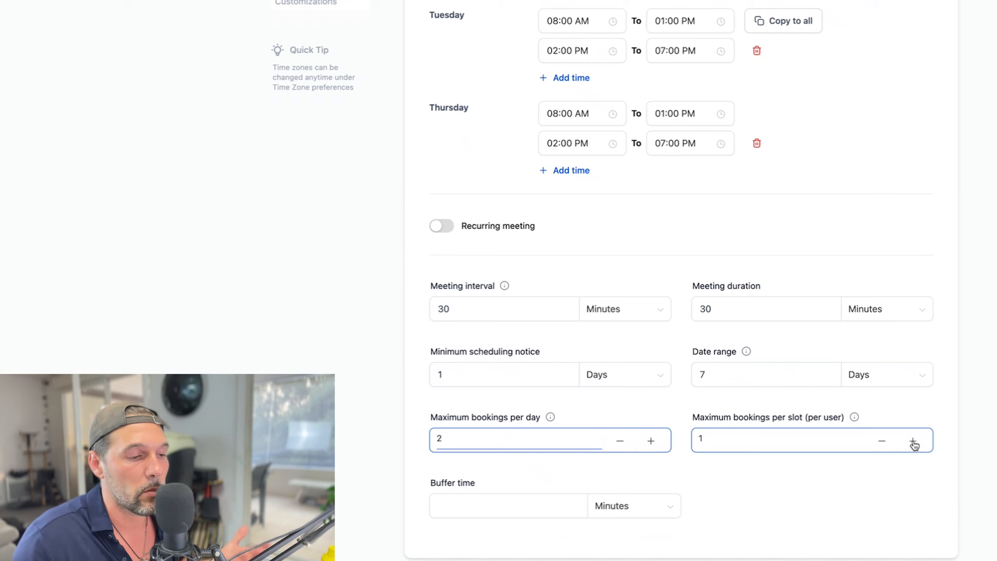
Remove the 15-minute buffer time, keep the 30-minute interval, and save the calendar.
{"action": "left_click", "coordinate": [504, 504]}
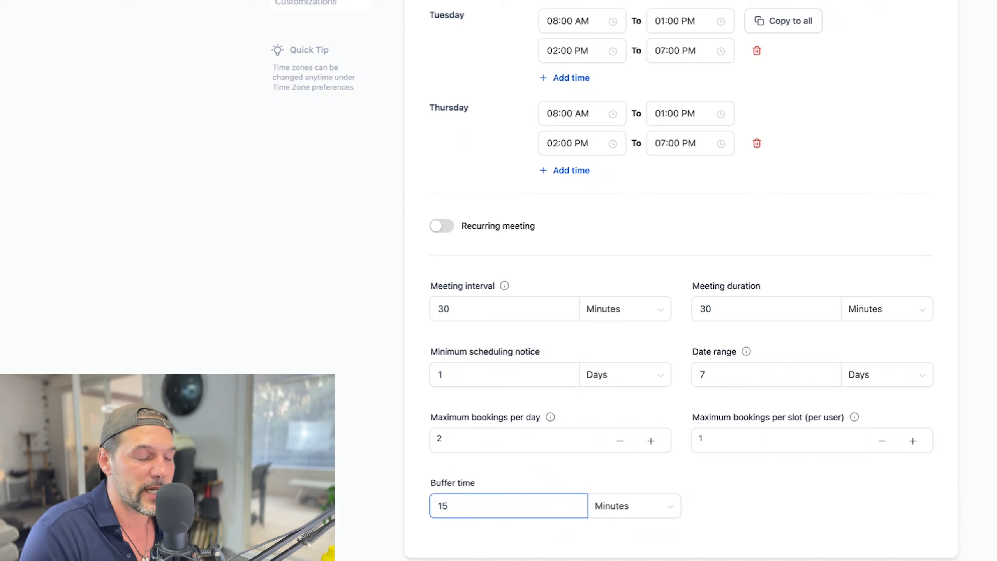
{"action": "left_click_drag", "start_coordinate": [451, 506], "coordinate": [373, 507]}
{"action": "key", "text": "BackSpace"}
{"action": "left_click", "coordinate": [456, 302]}
{"action": "left_click_drag", "start_coordinate": [456, 302], "coordinate": [401, 307]}
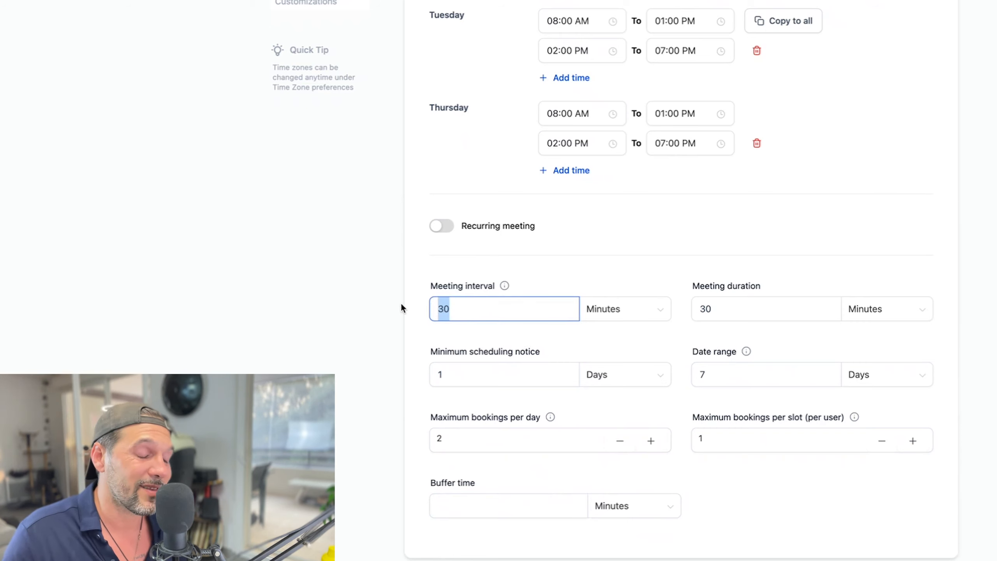
{"action": "left_click", "coordinate": [452, 509]}
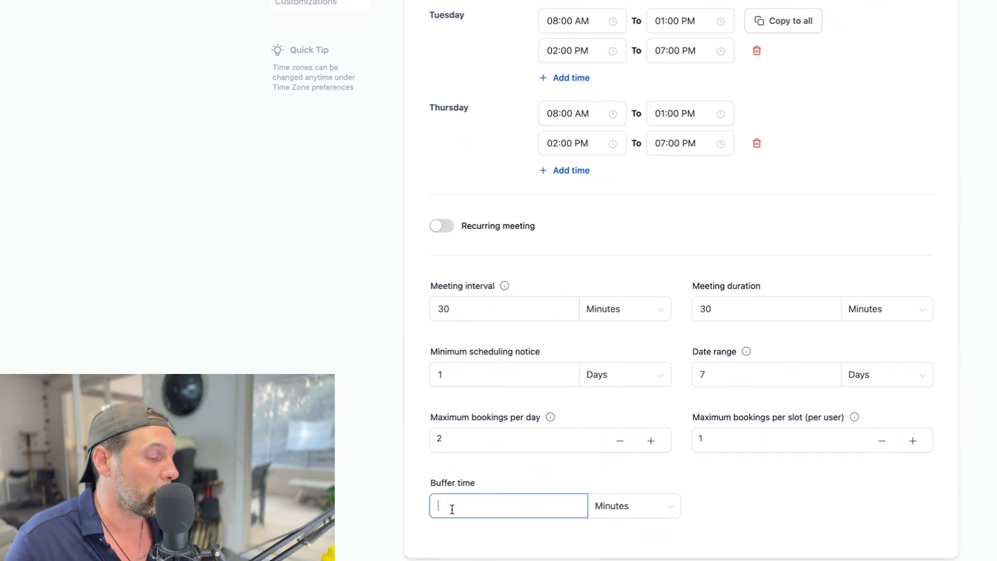
{"action": "left_click", "coordinate": [456, 305]}
{"action": "left_click_drag", "start_coordinate": [457, 306], "coordinate": [398, 304]}
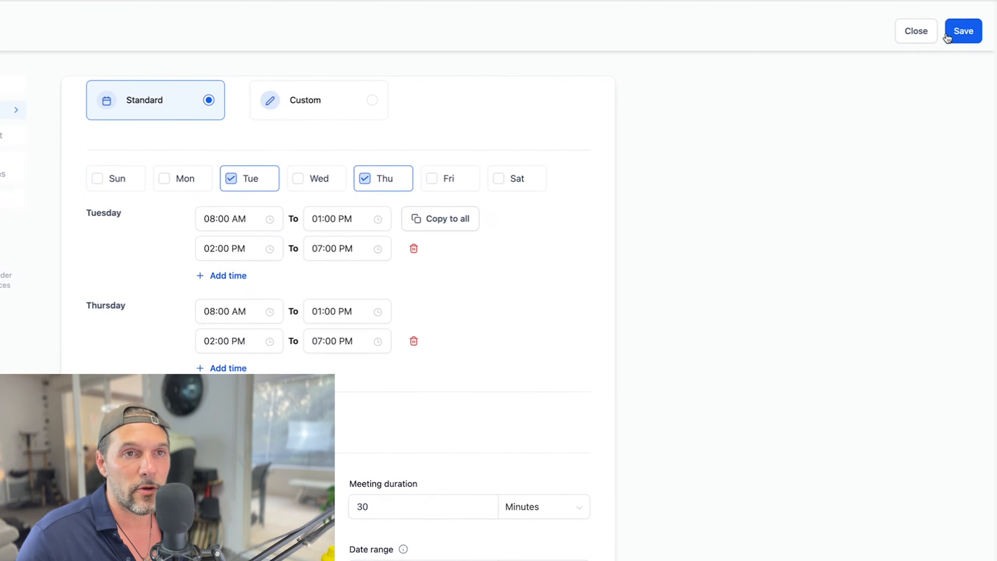
{"action": "left_click", "coordinate": [947, 36]}
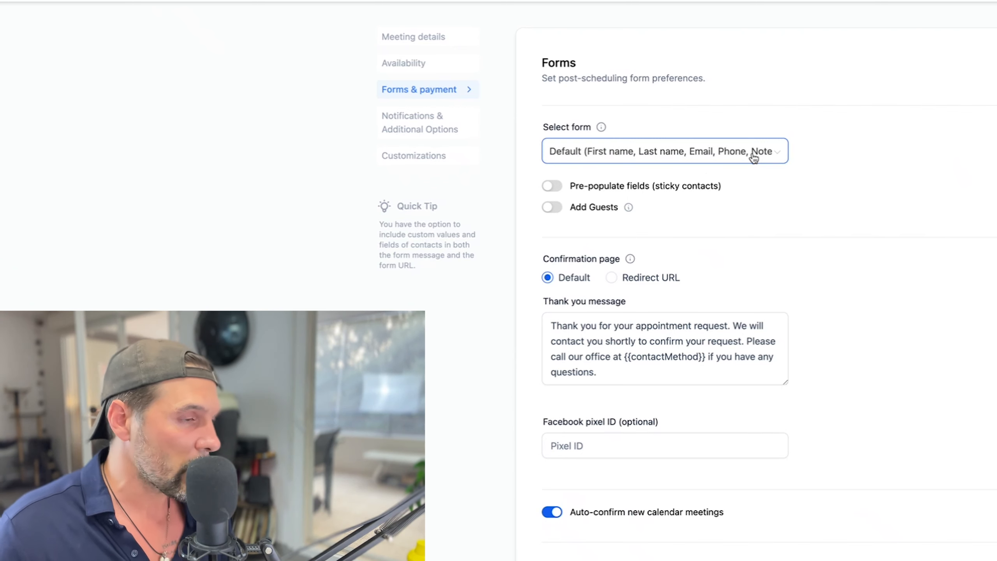
Try the Formulaire Capture Bilan forme offert form, then revert to the Default booking form.
{"action": "left_click", "coordinate": [754, 157]}
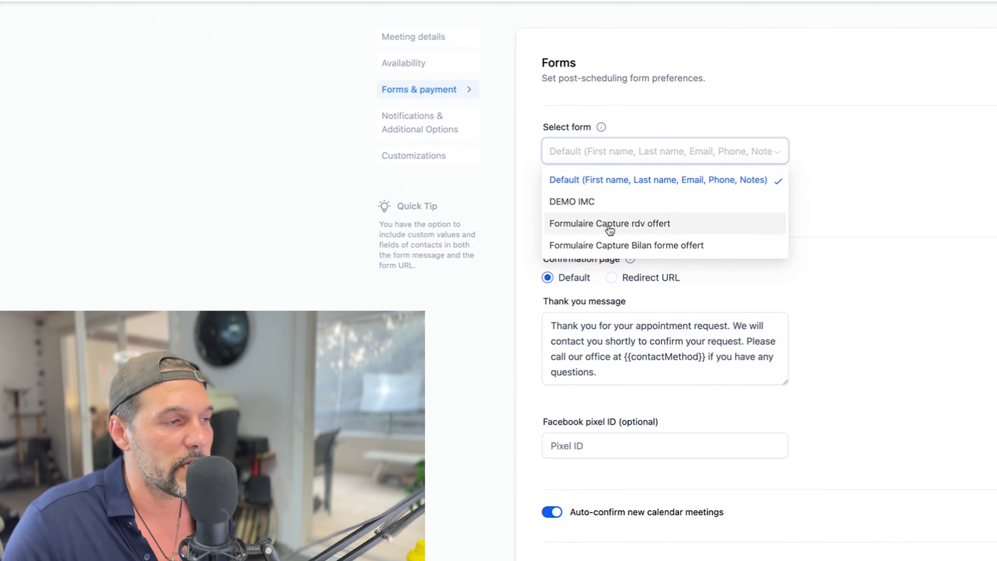
{"action": "left_click", "coordinate": [621, 244]}
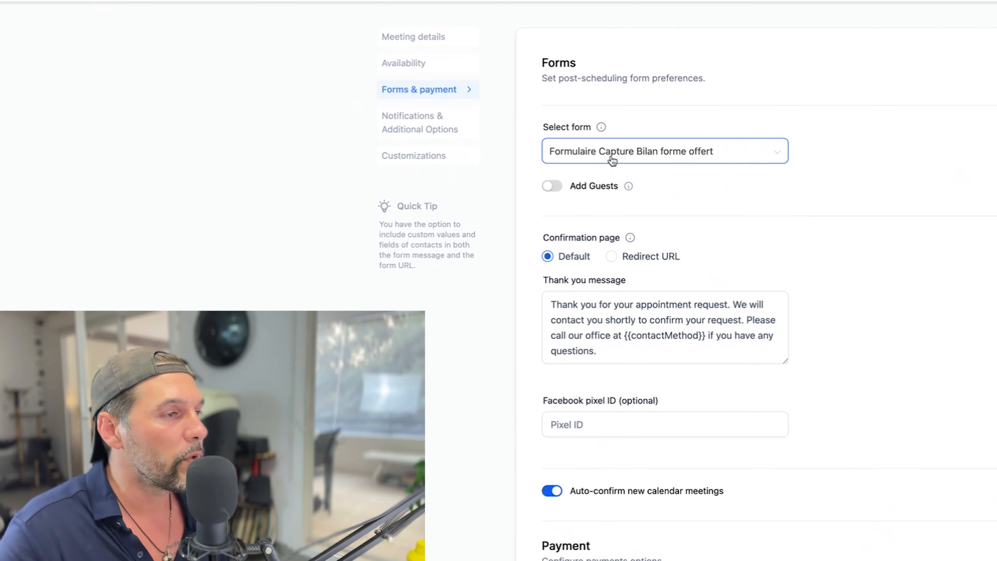
{"action": "left_click", "coordinate": [613, 160]}
{"action": "left_click", "coordinate": [625, 178]}
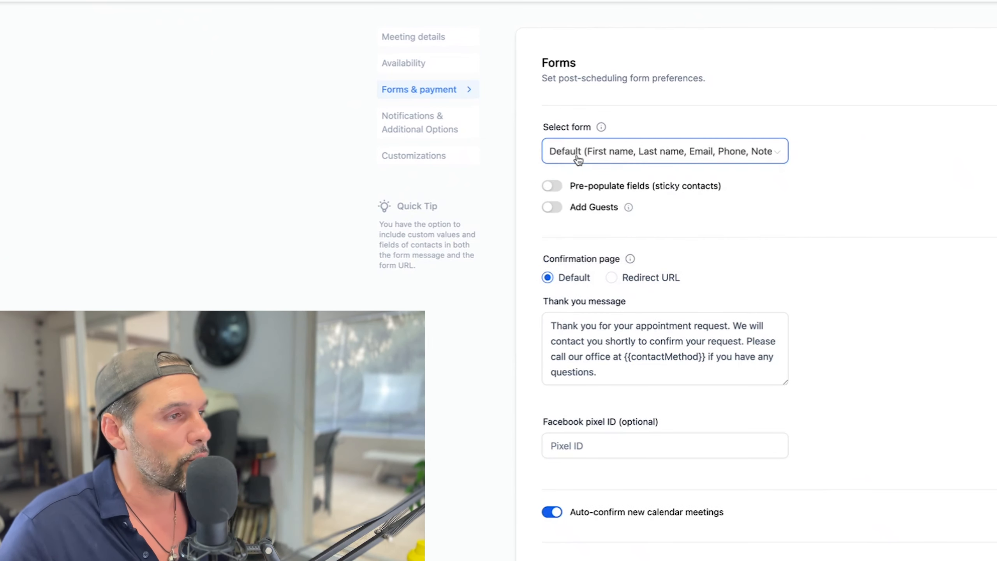
{"action": "left_click_drag", "start_coordinate": [577, 190], "coordinate": [721, 192]}
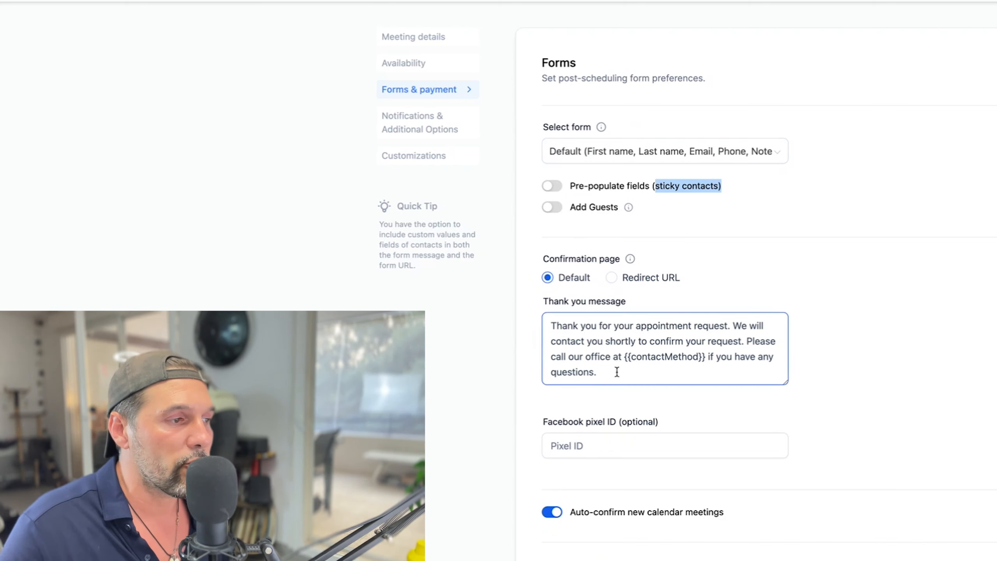
Rewrite the thank-you confirmation message, then delete all of its text.
{"action": "left_click_drag", "start_coordinate": [617, 372], "coordinate": [478, 269]}
{"action": "type", "text": "MErci pour "}
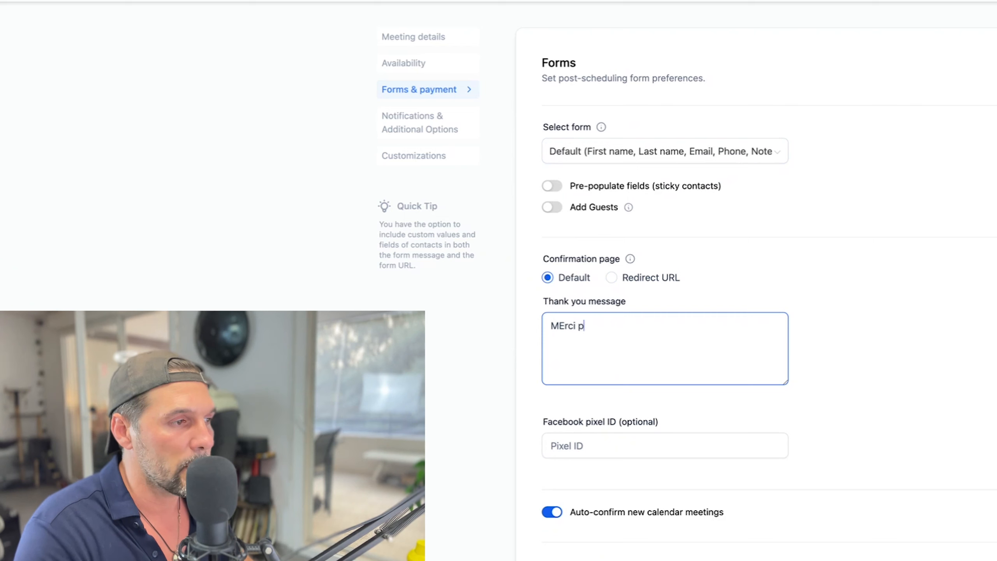
{"action": "type", "text": "bravo"}
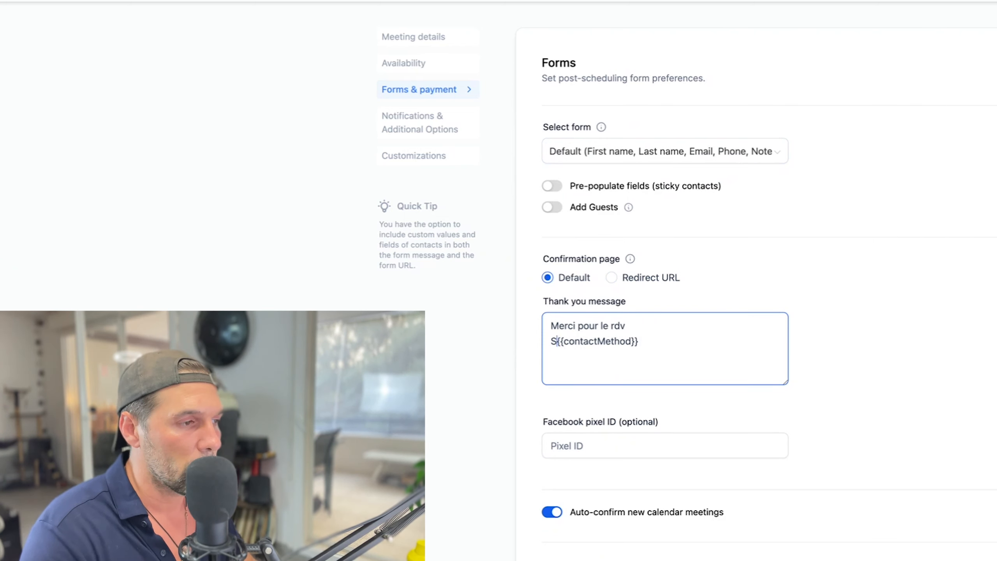
{"action": "type", "text": "Si tu as des"}
{"action": "type", "text": " questions, écris moi ici"}
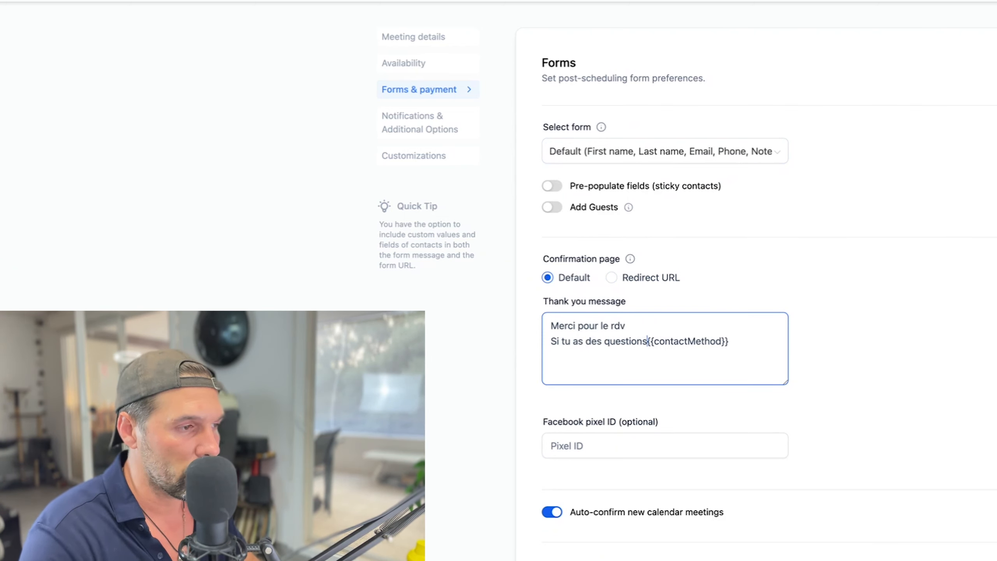
{"action": "key", "text": "Return"}
{"action": "left_click_drag", "start_coordinate": [638, 357], "coordinate": [636, 52]}
{"action": "key", "text": "BackSpace"}
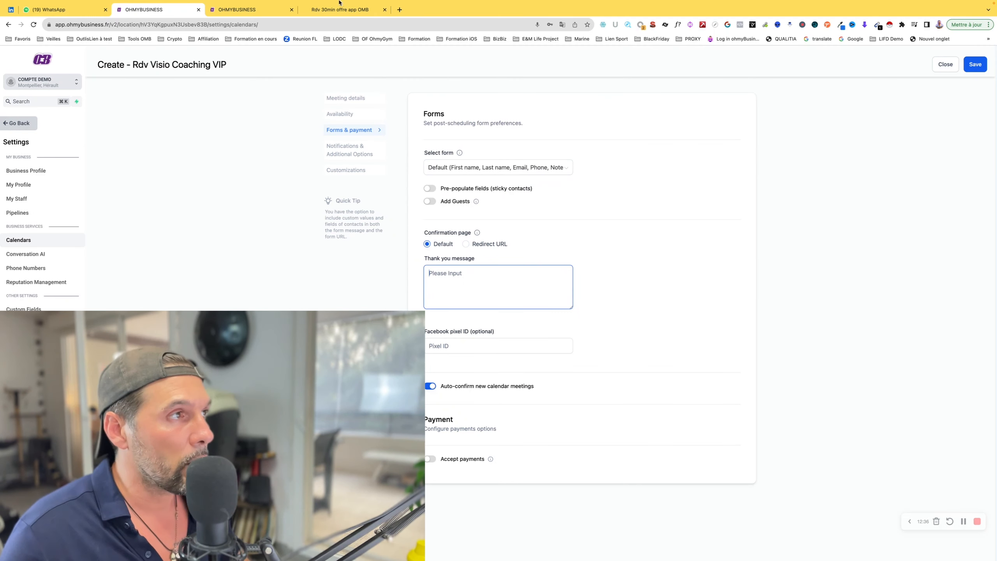
Choose Redirect URL as the confirmation page and switch to the Rdv 30min offre app OMB tab.
{"action": "left_click", "coordinate": [466, 244]}
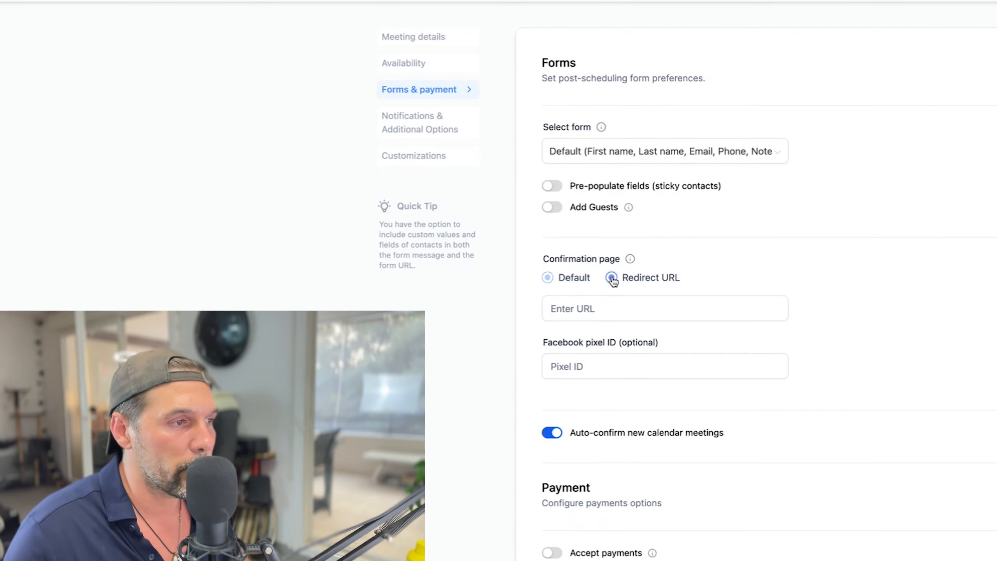
{"action": "left_click", "coordinate": [610, 308]}
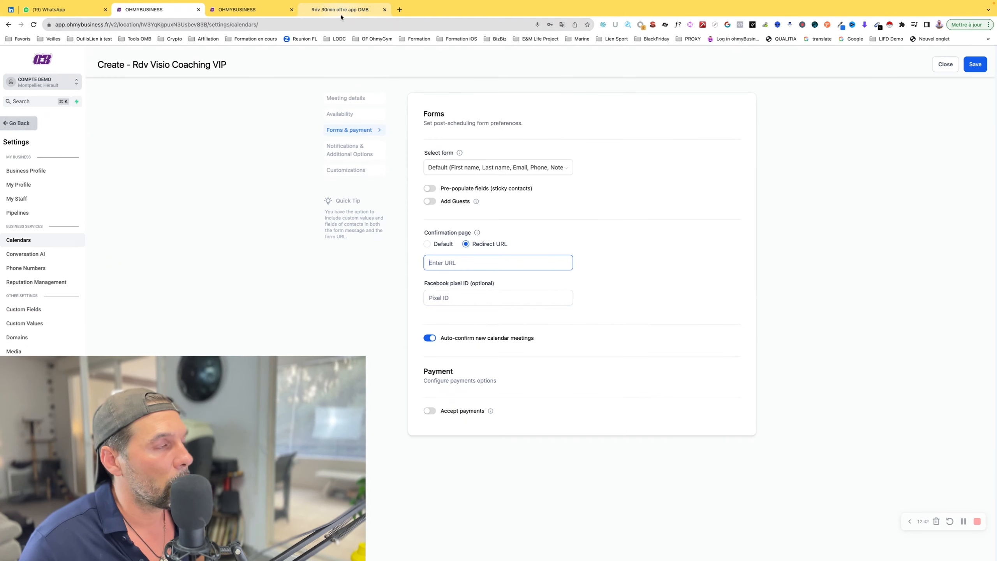
{"action": "left_click", "coordinate": [341, 16]}
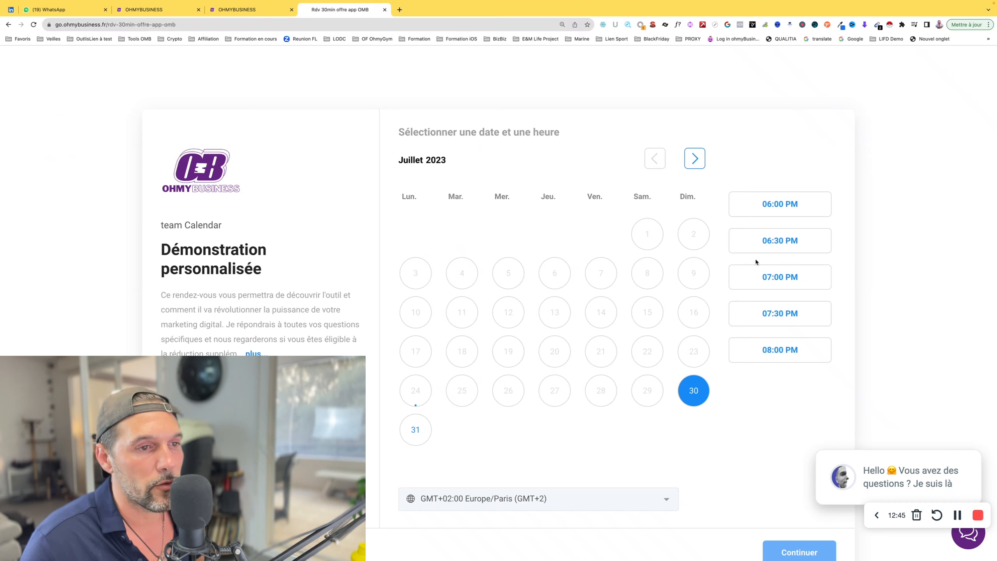
Preview the booking form via the 06:30 PM slot, then return to the calendar settings.
{"action": "left_click", "coordinate": [749, 248]}
{"action": "left_click", "coordinate": [782, 550]}
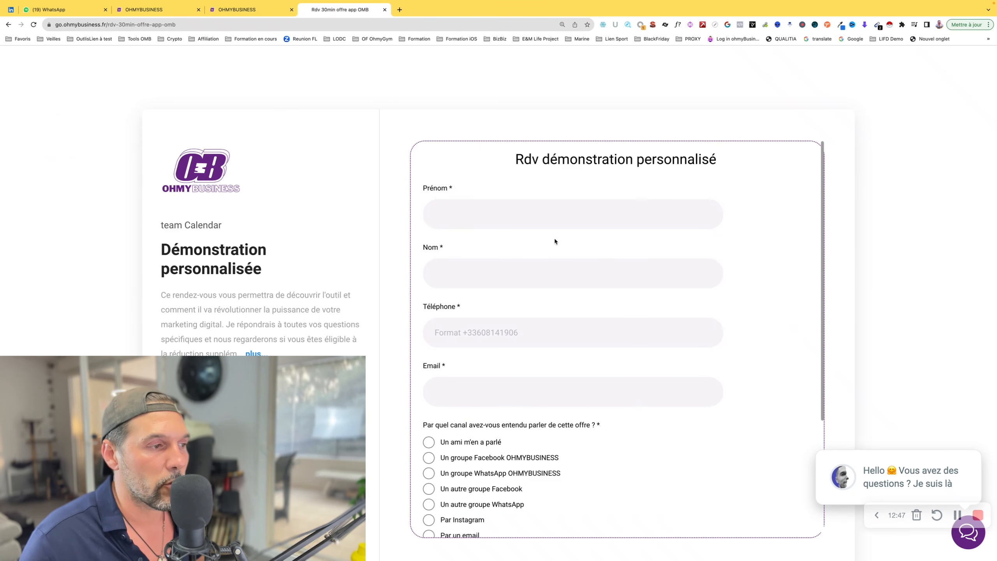
{"action": "scroll", "coordinate": [513, 320], "scroll_direction": "down", "scroll_amount": 4}
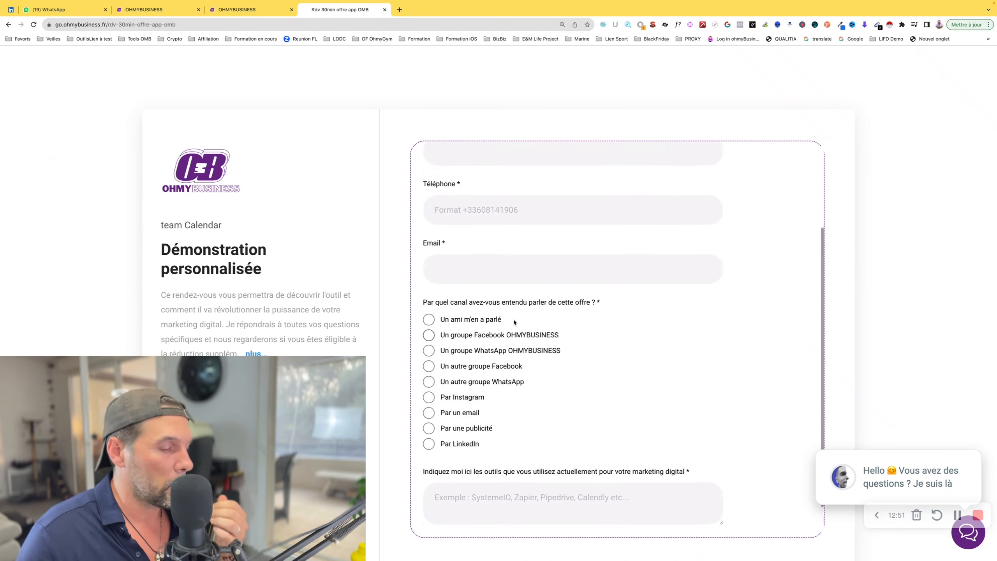
{"action": "scroll", "coordinate": [513, 320], "scroll_direction": "up", "scroll_amount": 4}
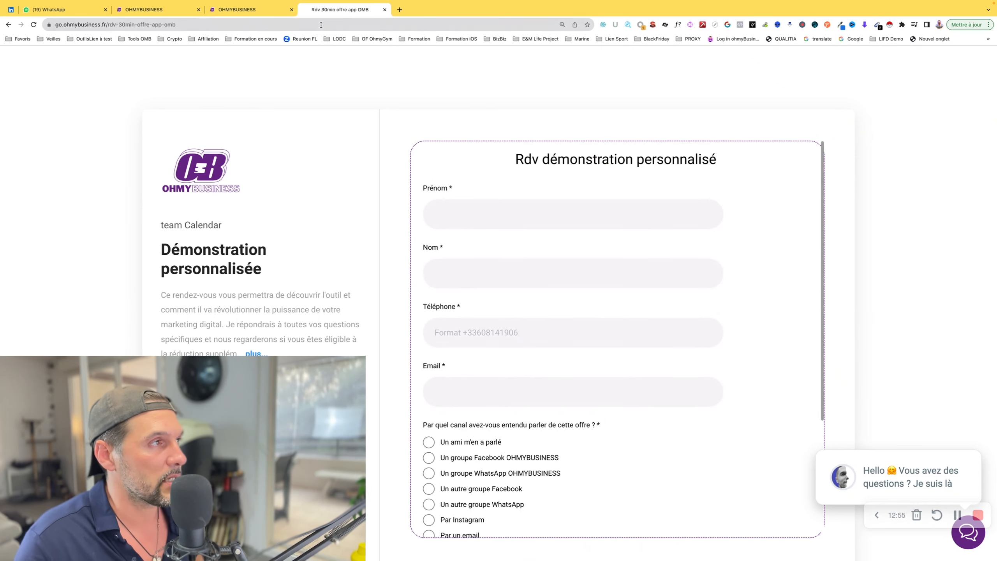
{"action": "left_click", "coordinate": [267, 12]}
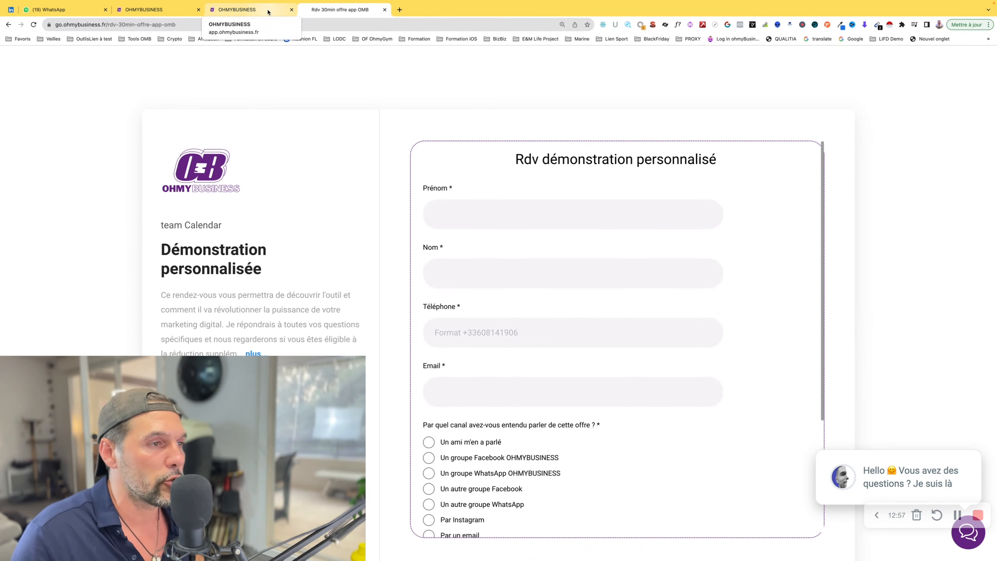
{"action": "left_click", "coordinate": [157, 9]}
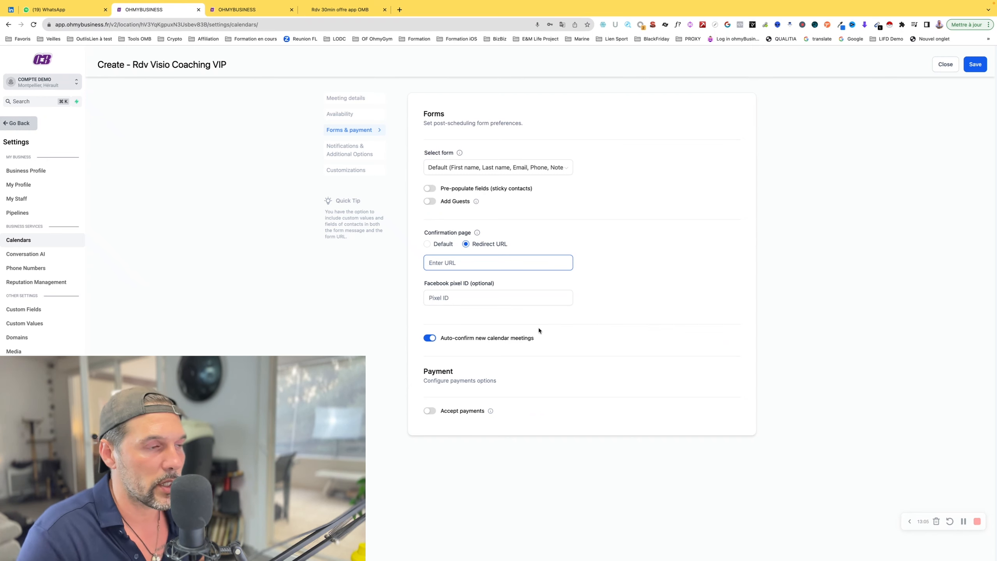
Keep Redirect URL as the confirmation page and turn off Auto-confirm new calendar meetings.
{"action": "left_click", "coordinate": [503, 244]}
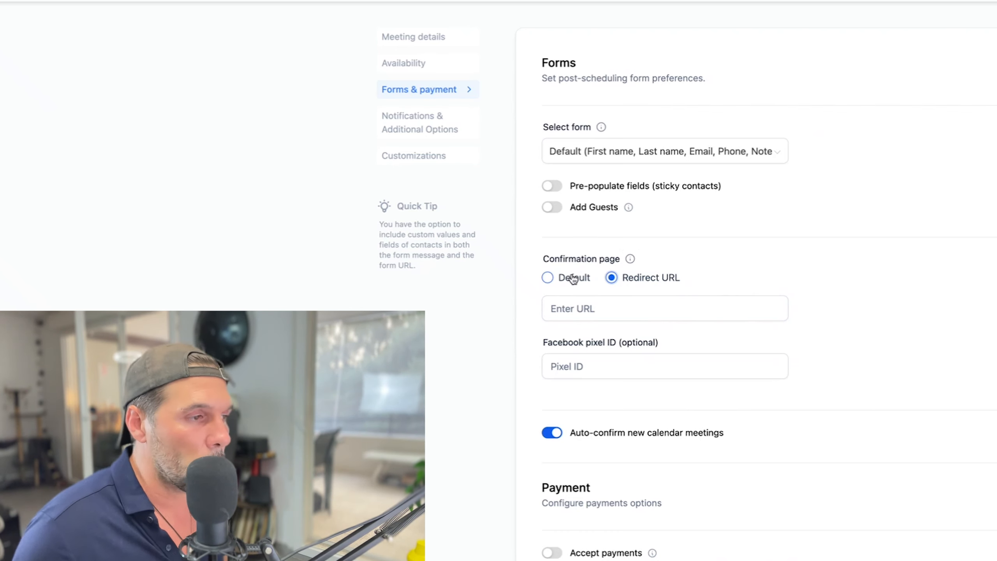
{"action": "left_click", "coordinate": [547, 278]}
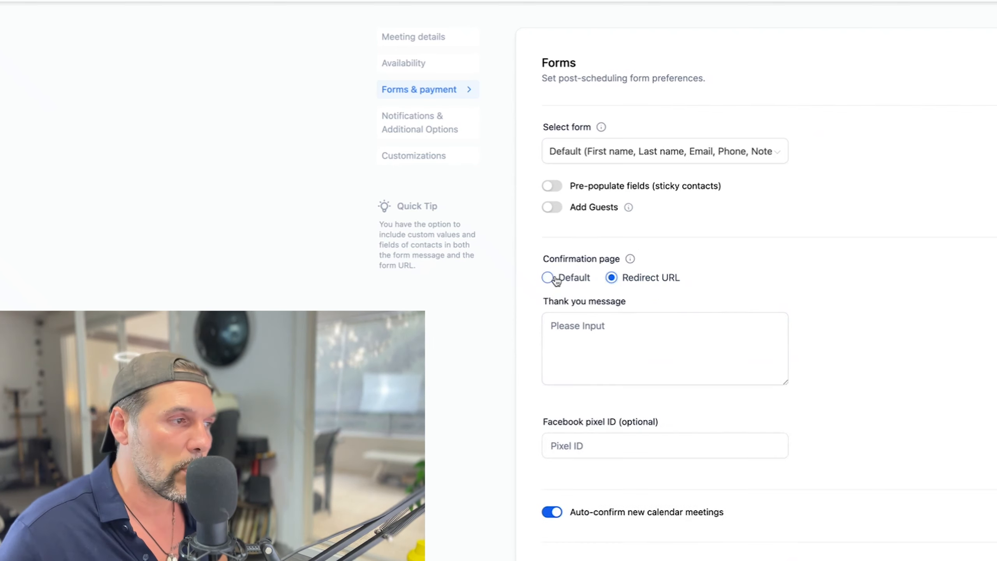
{"action": "left_click", "coordinate": [637, 278]}
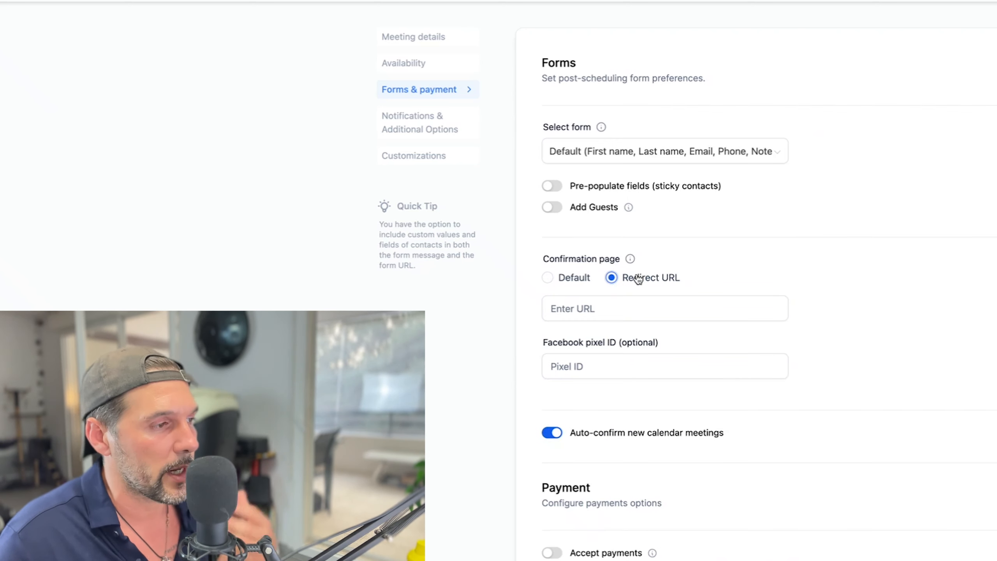
{"action": "left_click", "coordinate": [597, 310]}
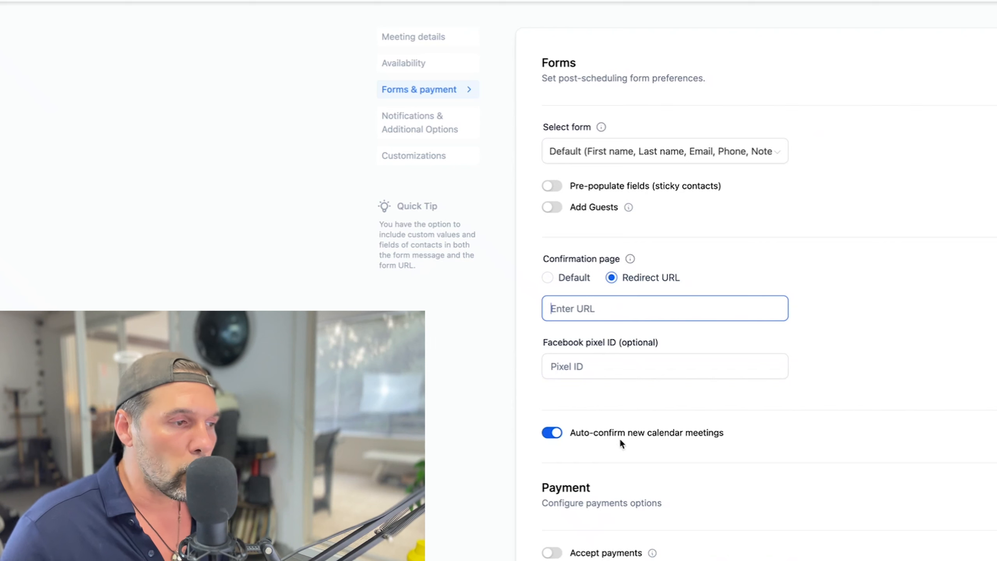
{"action": "left_click_drag", "start_coordinate": [715, 438], "coordinate": [564, 436]}
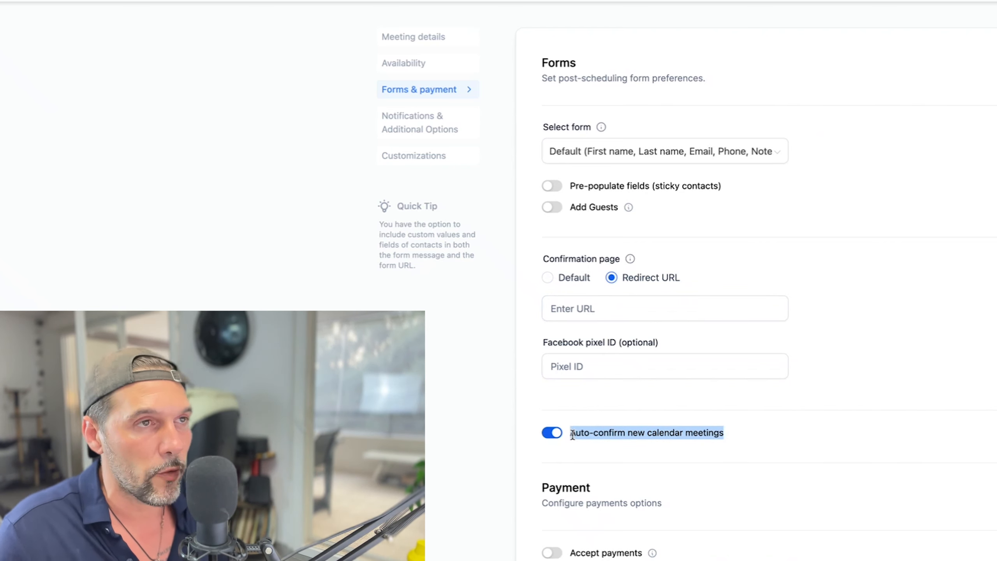
{"action": "left_click", "coordinate": [551, 433]}
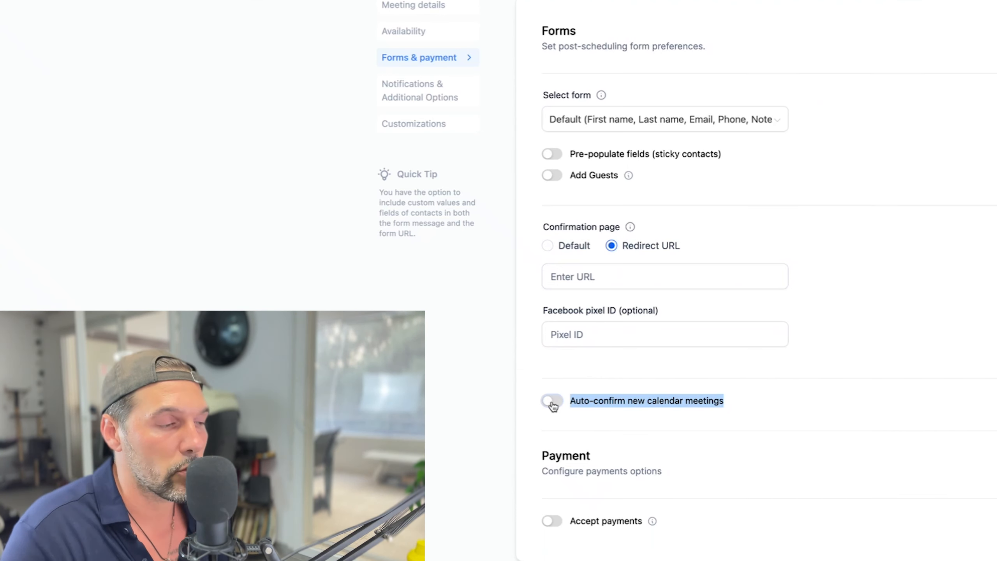
Inspect Accept payments (amount, currency, Live mode), turn it back off, then go to Notifications.
{"action": "left_click", "coordinate": [552, 521]}
{"action": "scroll", "coordinate": [528, 305], "scroll_direction": "down", "scroll_amount": 2}
{"action": "left_click", "coordinate": [512, 332]}
{"action": "left_click", "coordinate": [915, 349]}
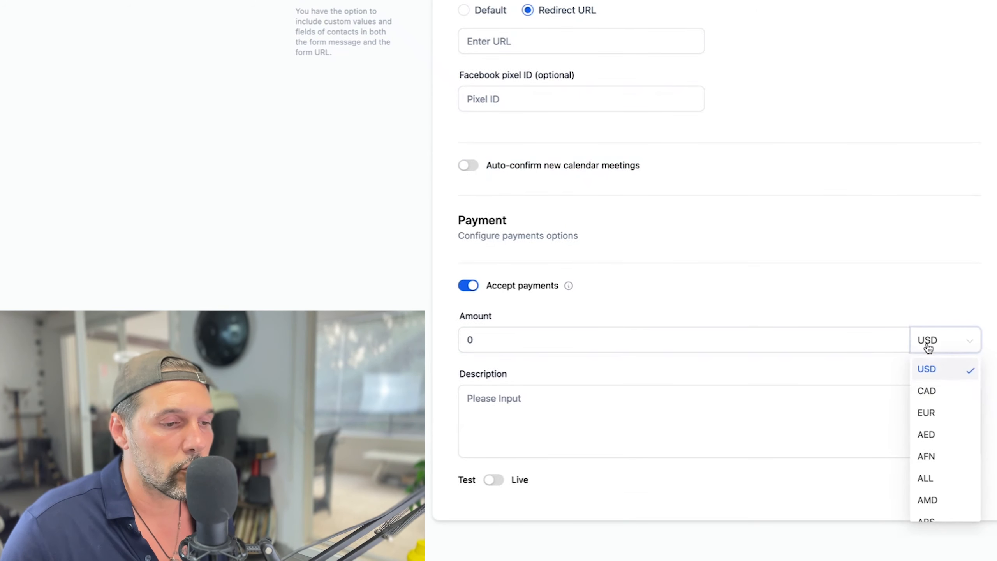
{"action": "left_click", "coordinate": [726, 343]}
{"action": "left_click", "coordinate": [491, 406]}
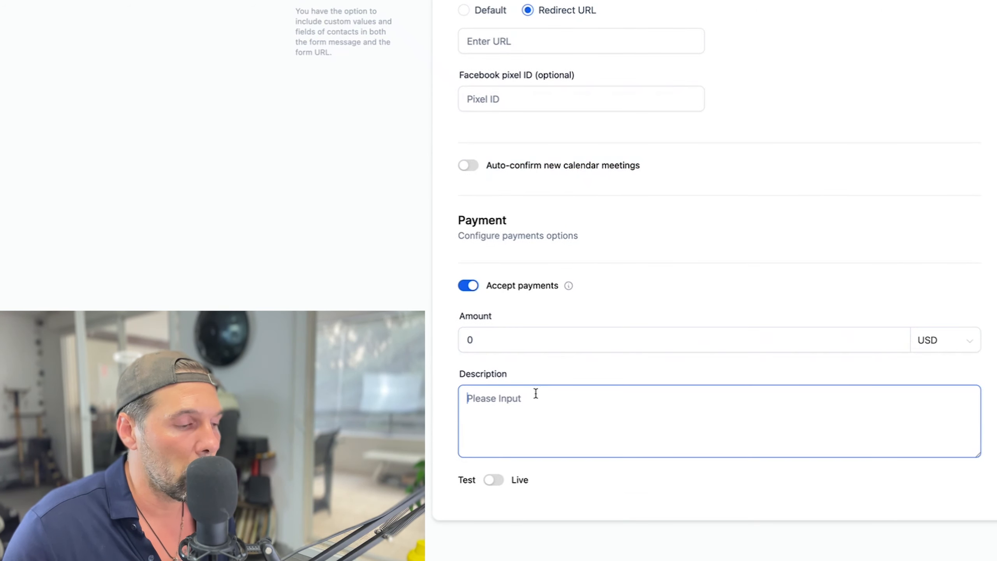
{"action": "left_click", "coordinate": [493, 480]}
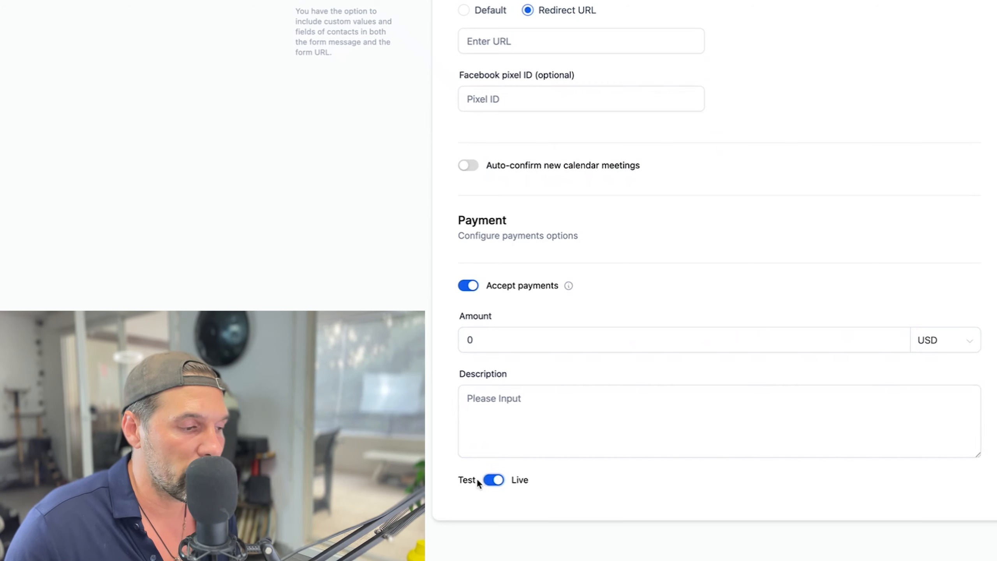
{"action": "left_click_drag", "start_coordinate": [511, 480], "coordinate": [542, 483]}
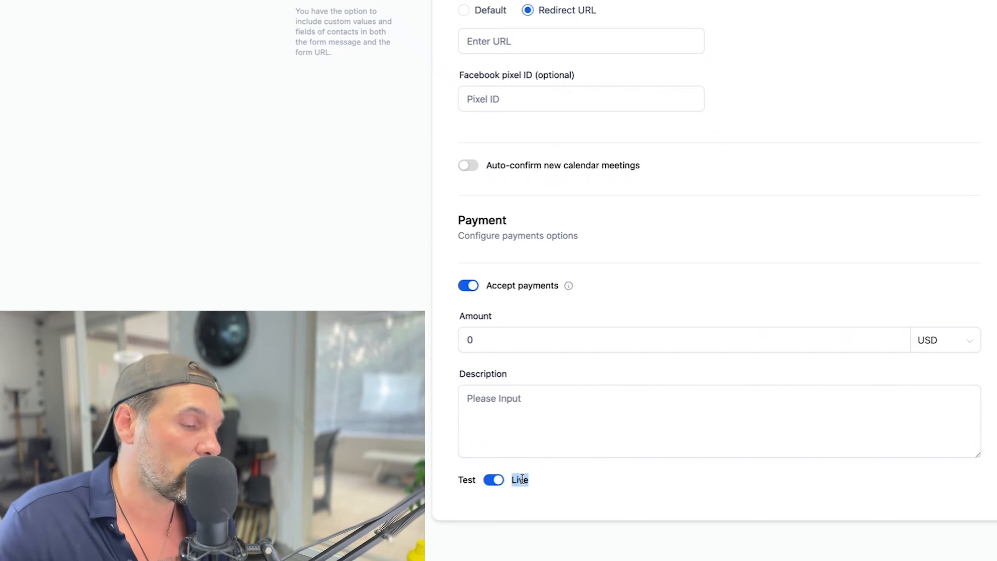
{"action": "left_click", "coordinate": [527, 480]}
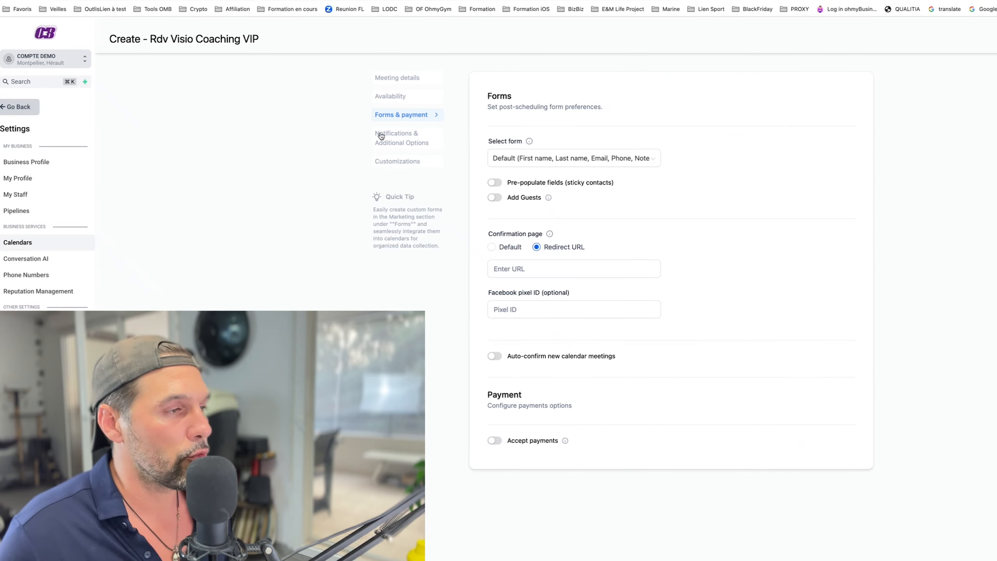
{"action": "left_click", "coordinate": [381, 136]}
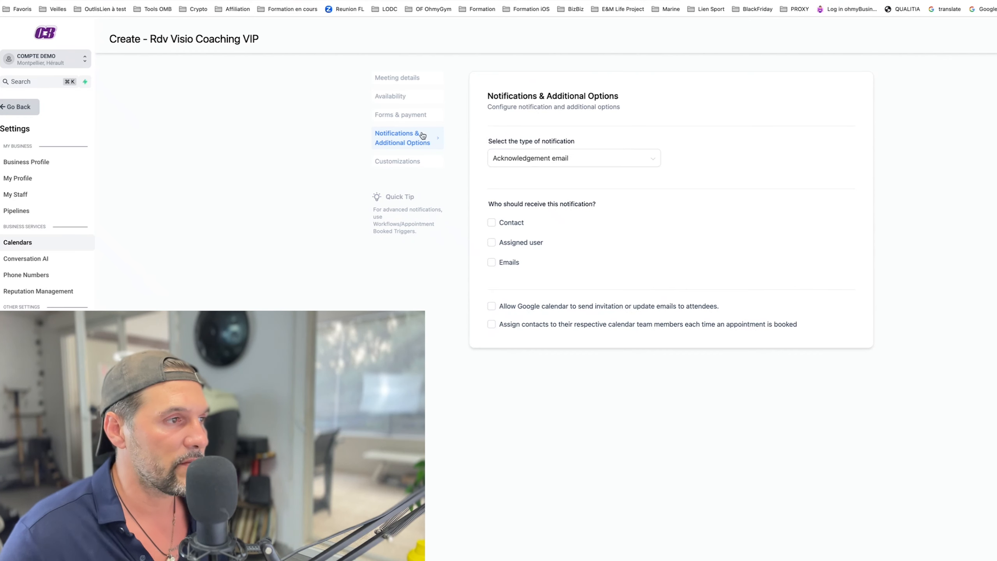
Keep Acknowledgement email as the type and tick the Contact, Assigned user and Emails recipients.
{"action": "left_click", "coordinate": [536, 161]}
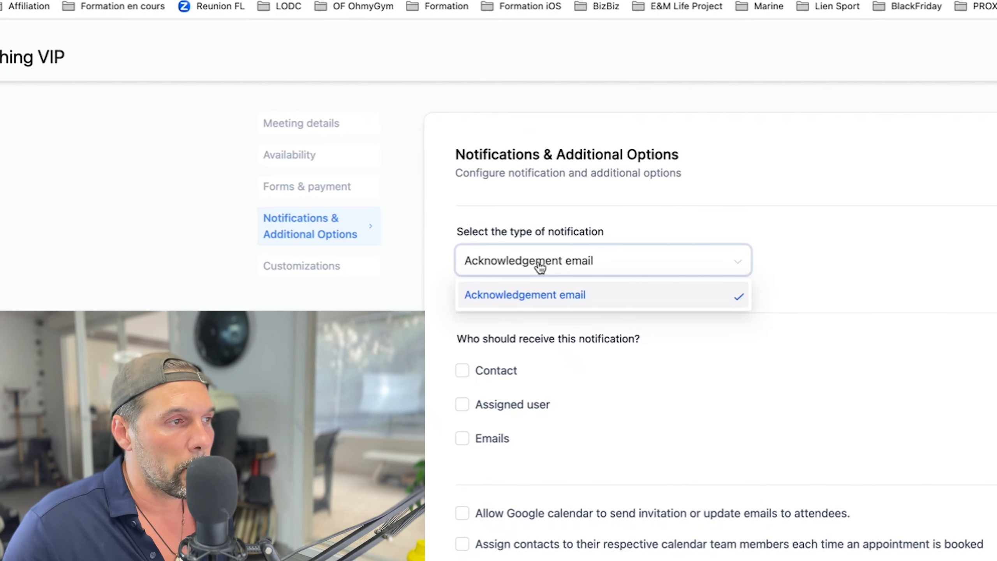
{"action": "left_click", "coordinate": [536, 264]}
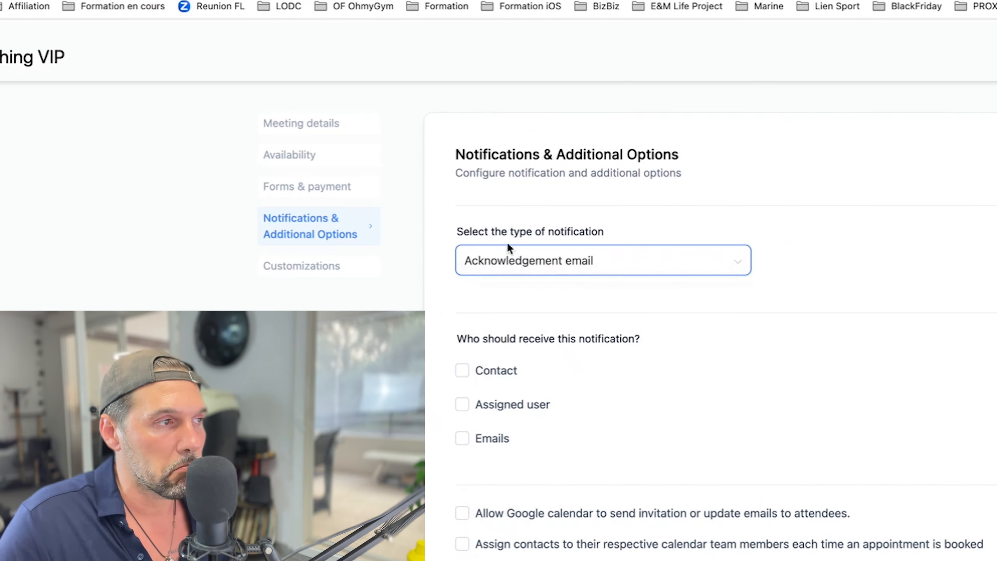
{"action": "left_click_drag", "start_coordinate": [477, 232], "coordinate": [609, 232]}
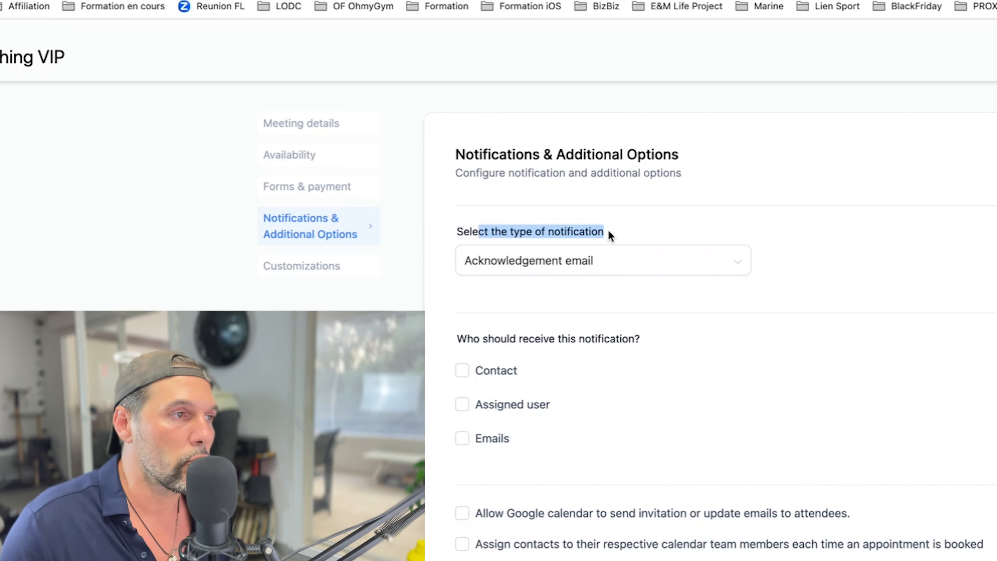
{"action": "left_click_drag", "start_coordinate": [487, 338], "coordinate": [648, 340]}
{"action": "left_click", "coordinate": [462, 371]}
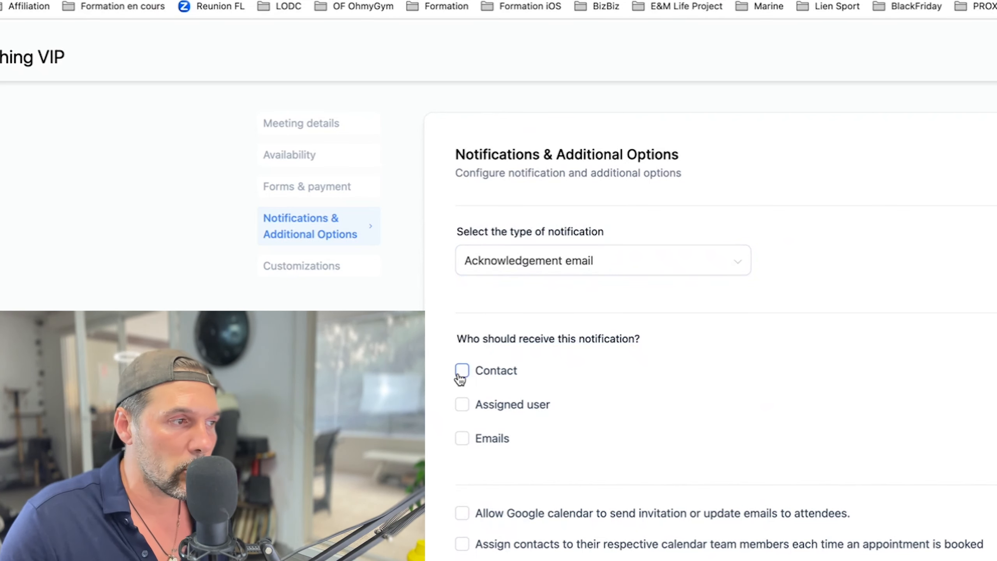
{"action": "left_click", "coordinate": [463, 406]}
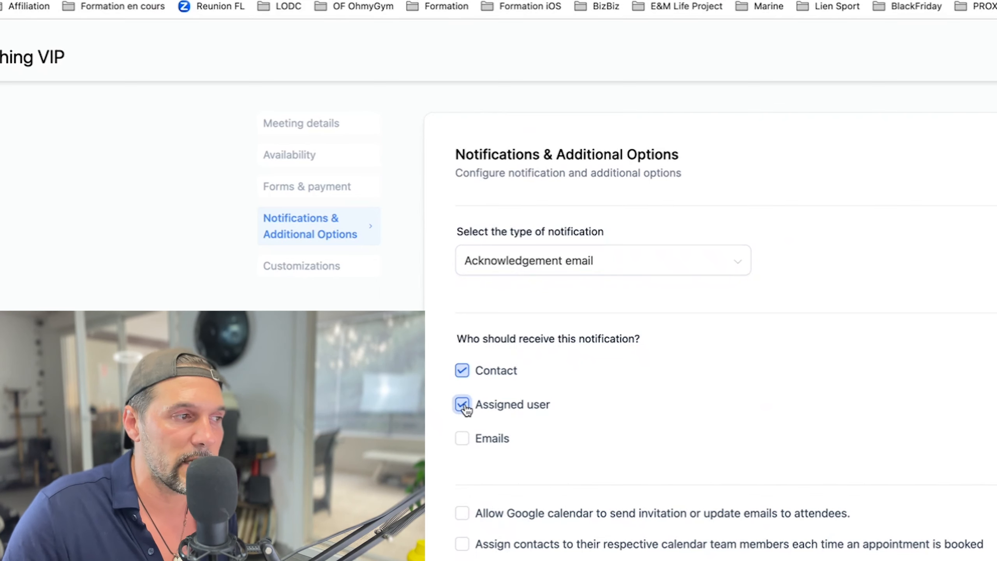
{"action": "left_click", "coordinate": [462, 438]}
{"action": "scroll", "coordinate": [492, 325], "scroll_direction": "down", "scroll_amount": 3}
{"action": "left_click", "coordinate": [524, 373]}
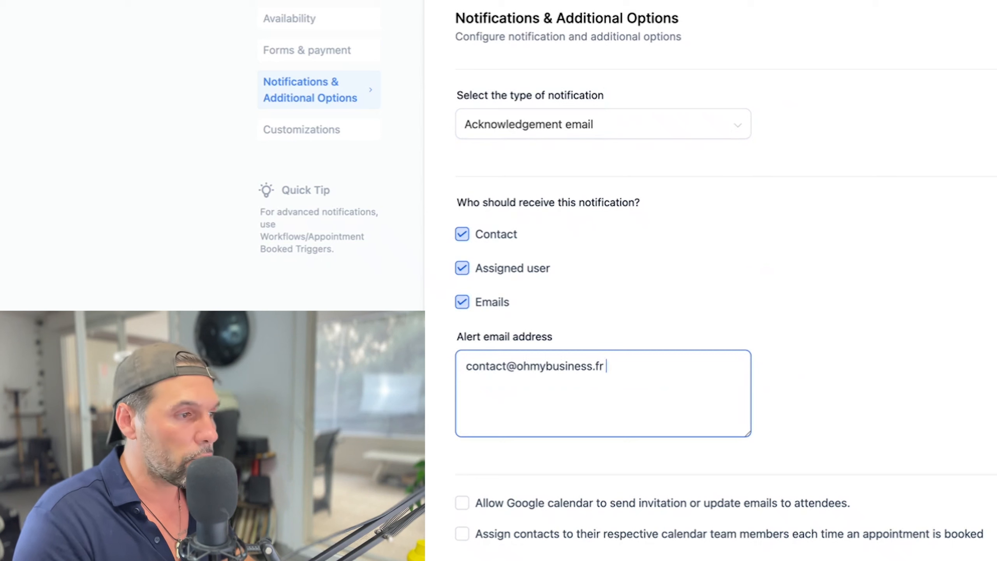
{"action": "left_click_drag", "start_coordinate": [621, 367], "coordinate": [465, 367]}
{"action": "key", "text": "BackSpace"}
Untick Contact and enter the business alert e-mail address under Emails.
{"action": "left_click", "coordinate": [460, 237]}
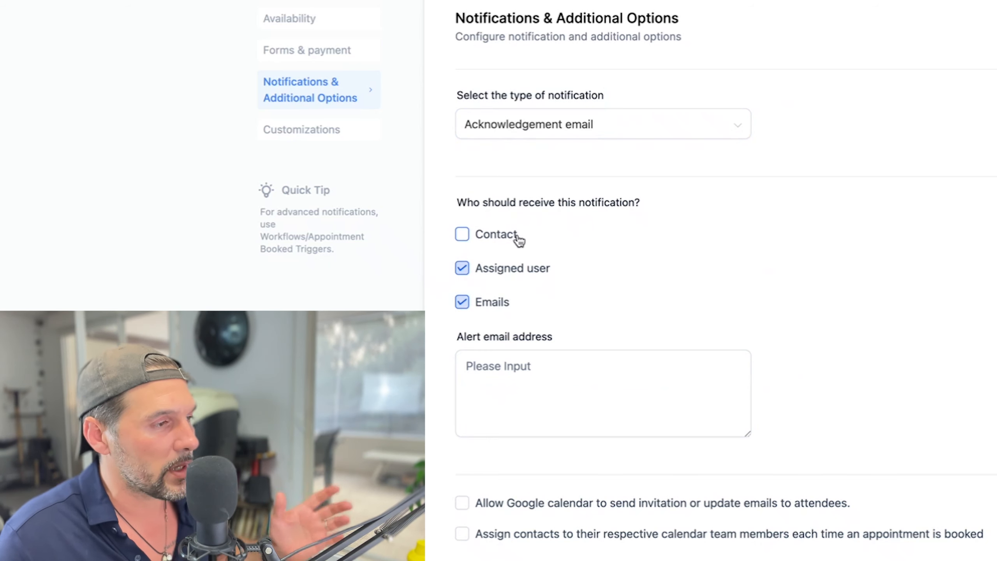
{"action": "left_click", "coordinate": [461, 241]}
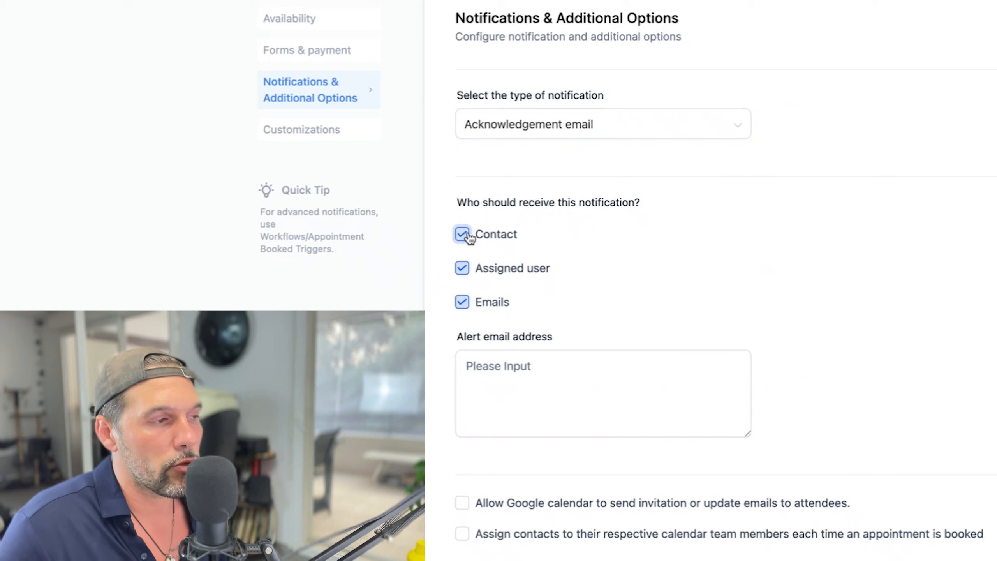
{"action": "left_click", "coordinate": [463, 237]}
{"action": "left_click", "coordinate": [465, 242]}
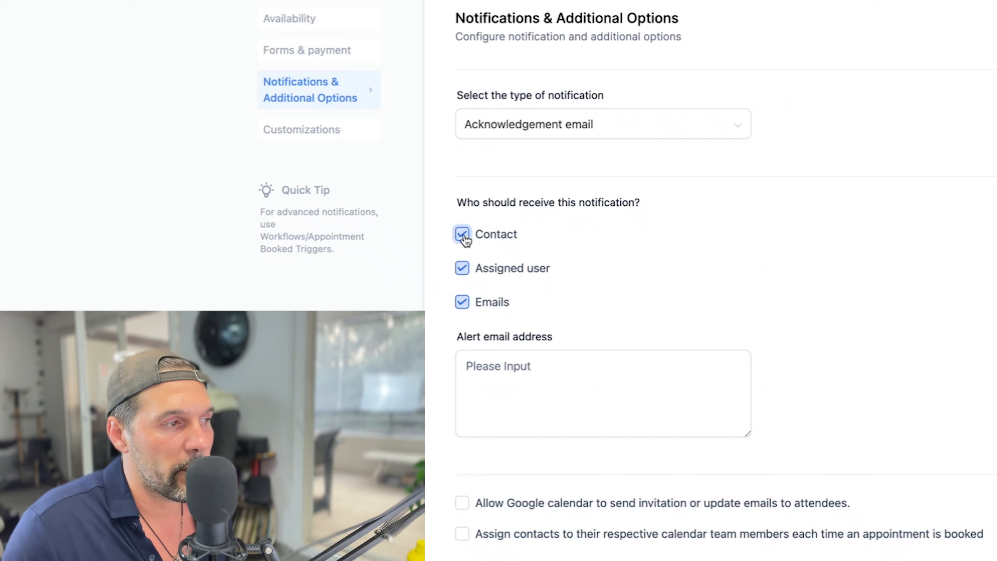
{"action": "left_click", "coordinate": [463, 301]}
{"action": "left_click", "coordinate": [465, 304]}
{"action": "left_click", "coordinate": [515, 364]}
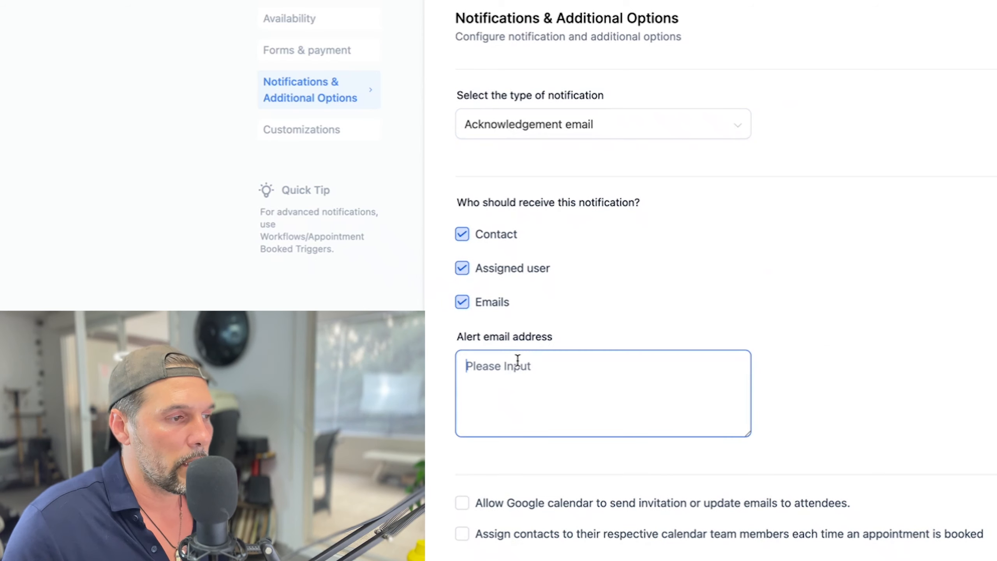
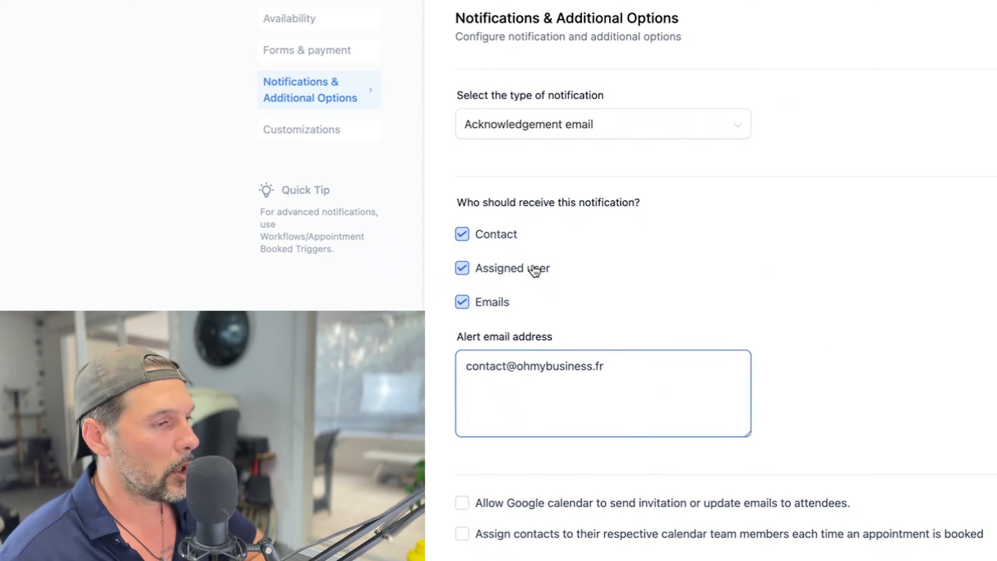
{"action": "left_click", "coordinate": [462, 233]}
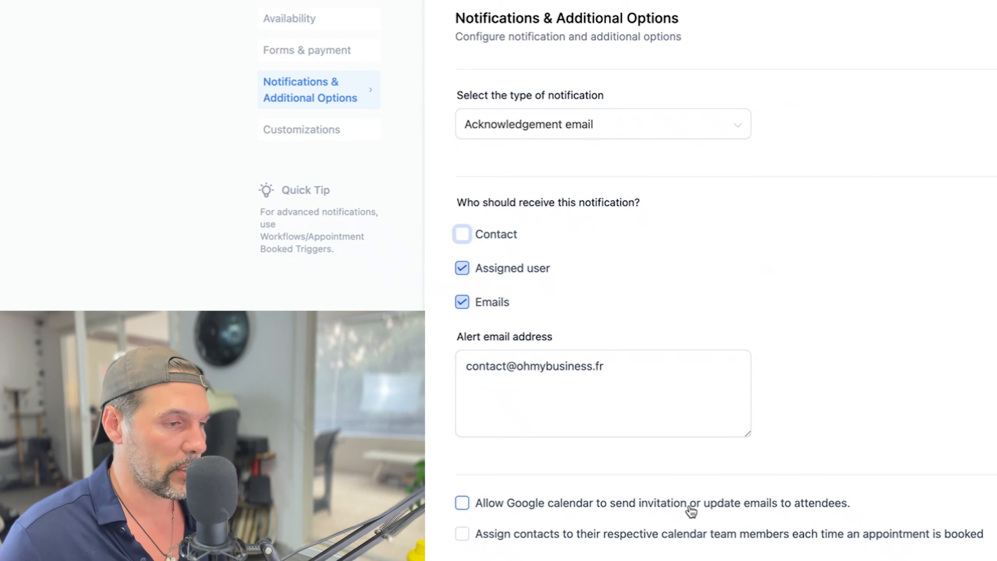
{"action": "left_click_drag", "start_coordinate": [476, 502], "coordinate": [833, 499]}
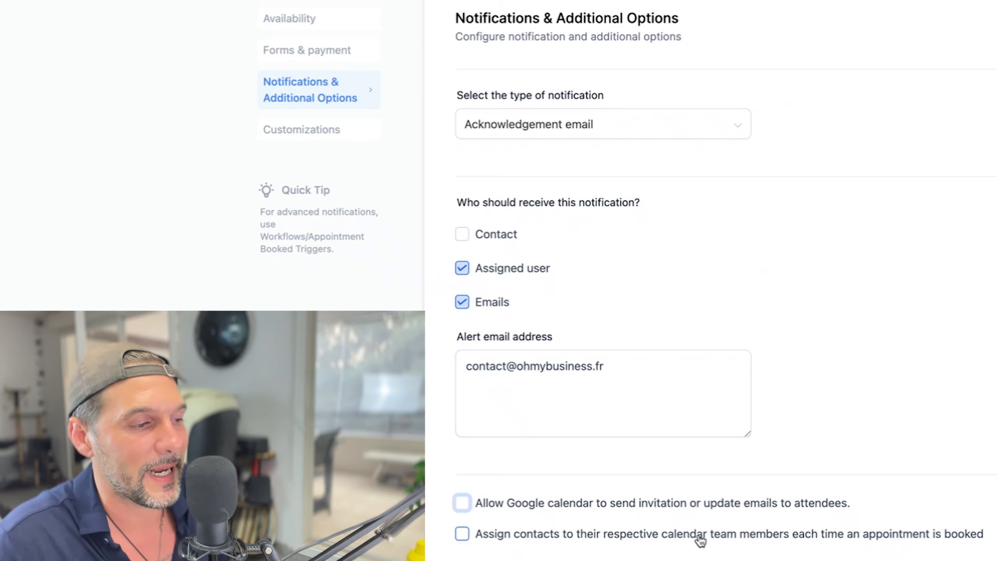
Assign contacts to their calendar team members, leave Skip assigning unticked, then open Customizations.
{"action": "scroll", "coordinate": [948, 532], "scroll_direction": "down", "scroll_amount": 1}
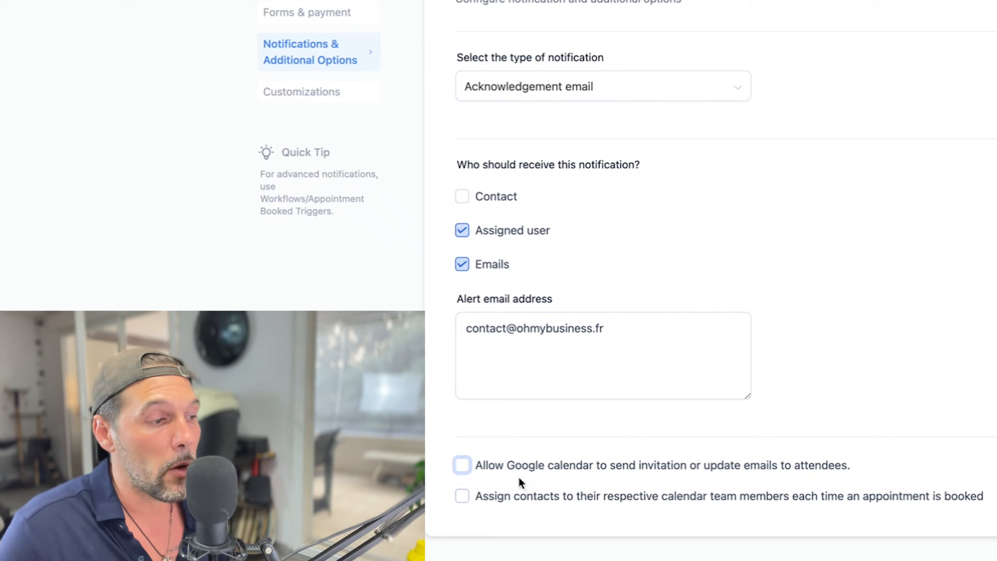
{"action": "left_click", "coordinate": [485, 498]}
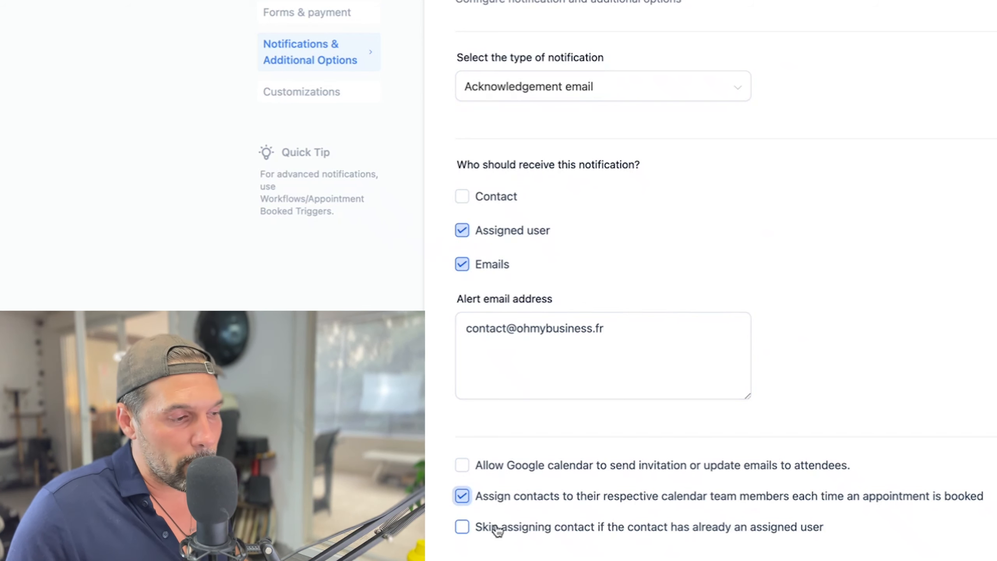
{"action": "left_click", "coordinate": [480, 529]}
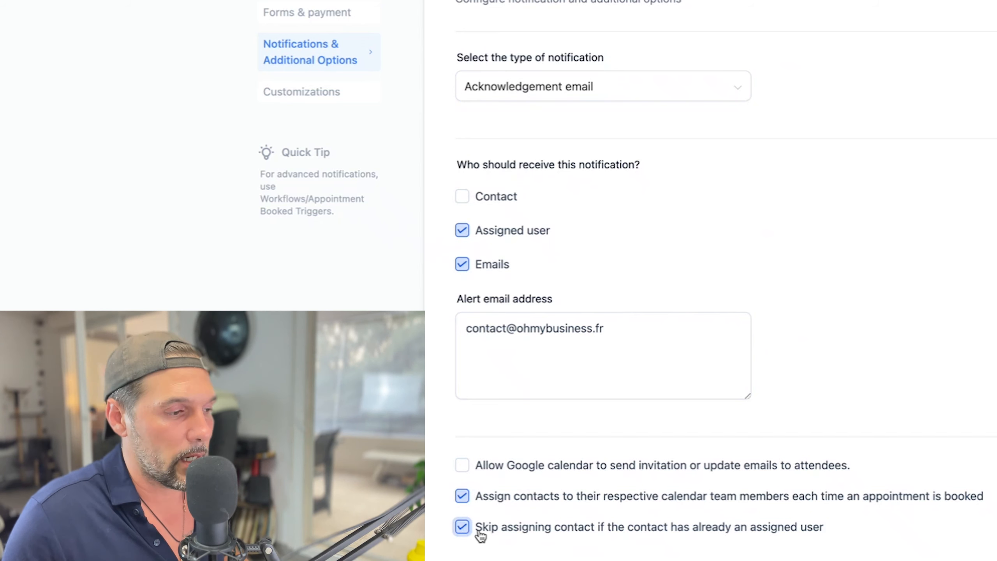
{"action": "left_click", "coordinate": [465, 530]}
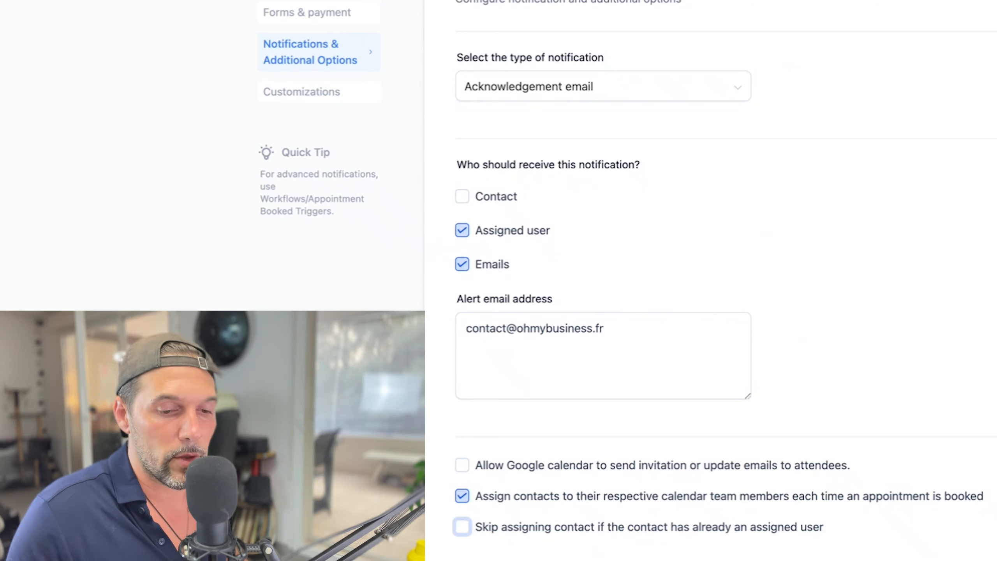
{"action": "left_click", "coordinate": [307, 91]}
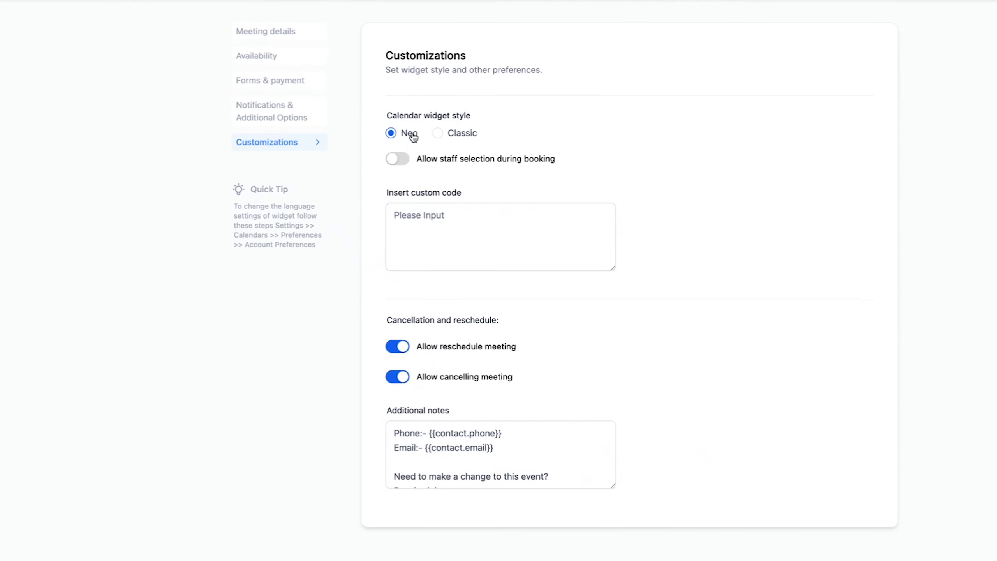
Select the Classic widget style and review the custom code and additional notes fields.
{"action": "left_click", "coordinate": [438, 133]}
{"action": "left_click", "coordinate": [398, 135]}
{"action": "left_click", "coordinate": [438, 135]}
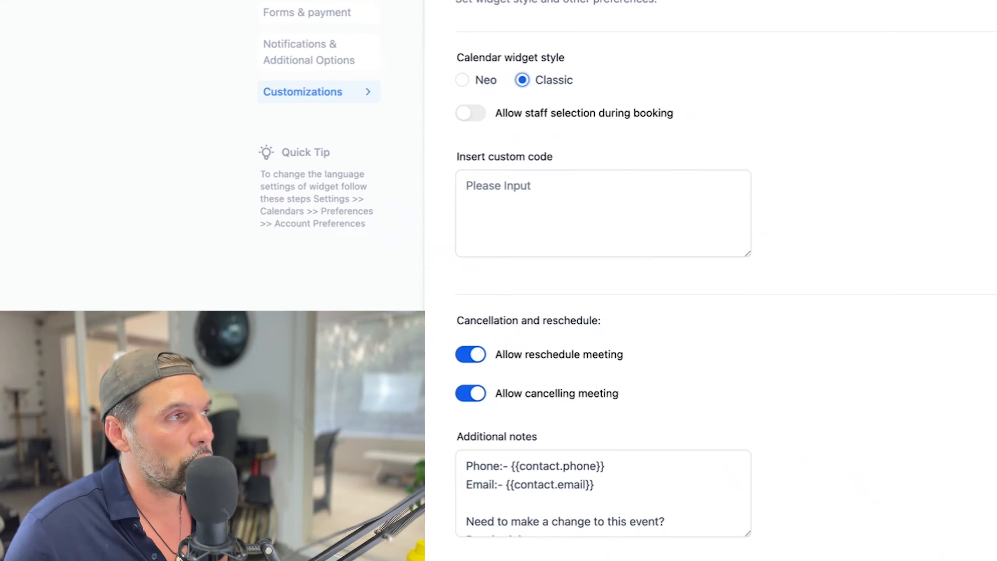
{"action": "left_click", "coordinate": [526, 206]}
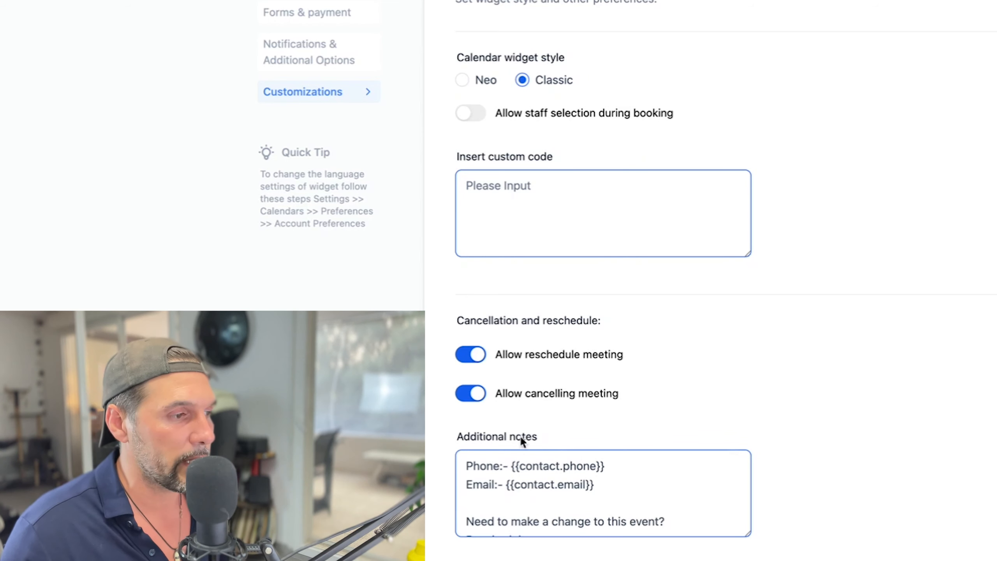
{"action": "left_click_drag", "start_coordinate": [493, 355], "coordinate": [645, 355]}
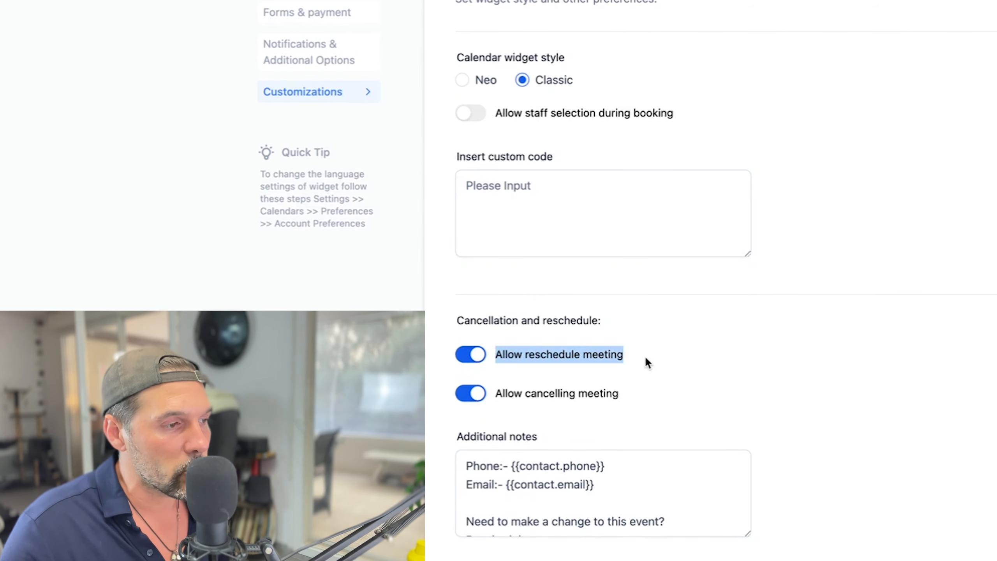
{"action": "left_click_drag", "start_coordinate": [619, 388], "coordinate": [529, 354]}
{"action": "left_click", "coordinate": [510, 491]}
{"action": "scroll", "coordinate": [539, 532], "scroll_direction": "down", "scroll_amount": 3}
{"action": "scroll", "coordinate": [563, 526], "scroll_direction": "up", "scroll_amount": 5}
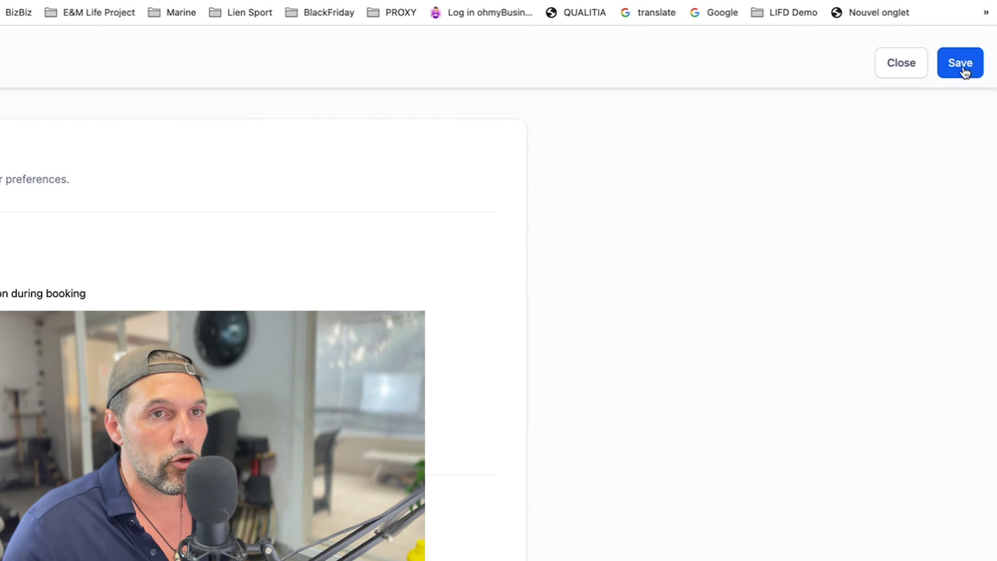
Save the calendar and copy the Rdv Visio Coaching VIP permanent link from its actions menu.
{"action": "left_click", "coordinate": [965, 72]}
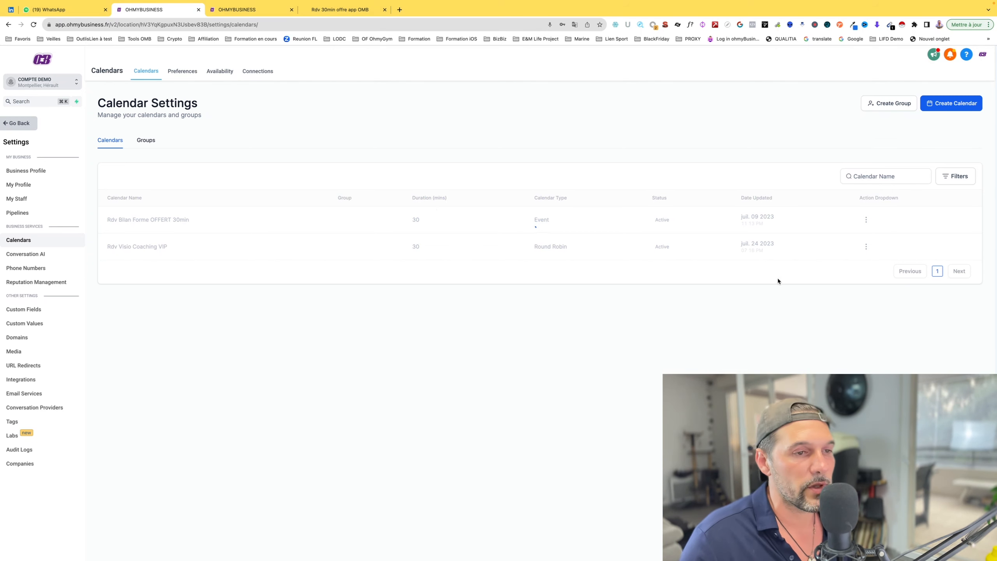
{"action": "left_click", "coordinate": [866, 247]}
{"action": "left_click", "coordinate": [859, 305]}
{"action": "left_click", "coordinate": [56, 4]}
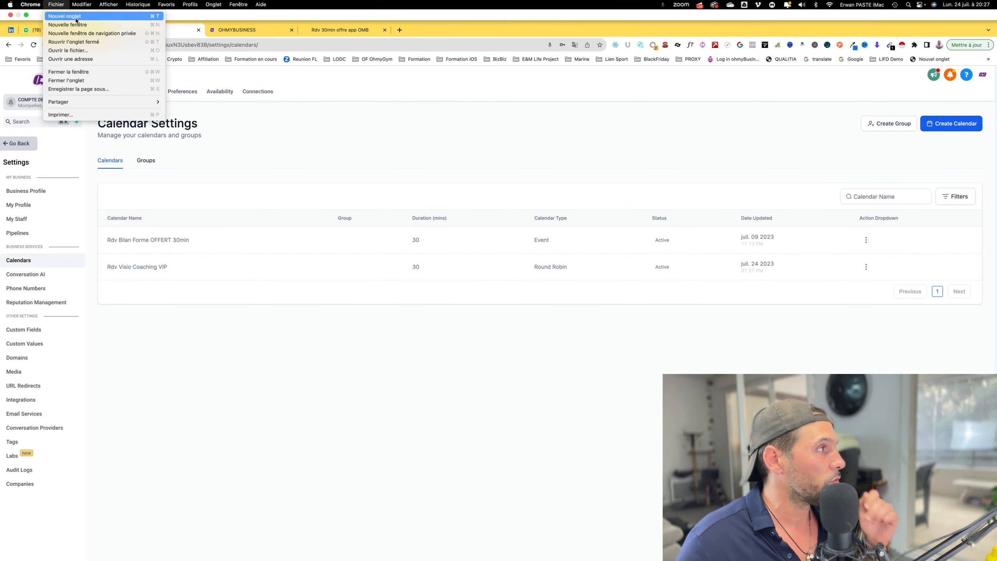
Load the copied booking link in a new private browsing window.
{"action": "left_click", "coordinate": [100, 34]}
{"action": "key", "text": "super+v"}
{"action": "key", "text": "Return"}
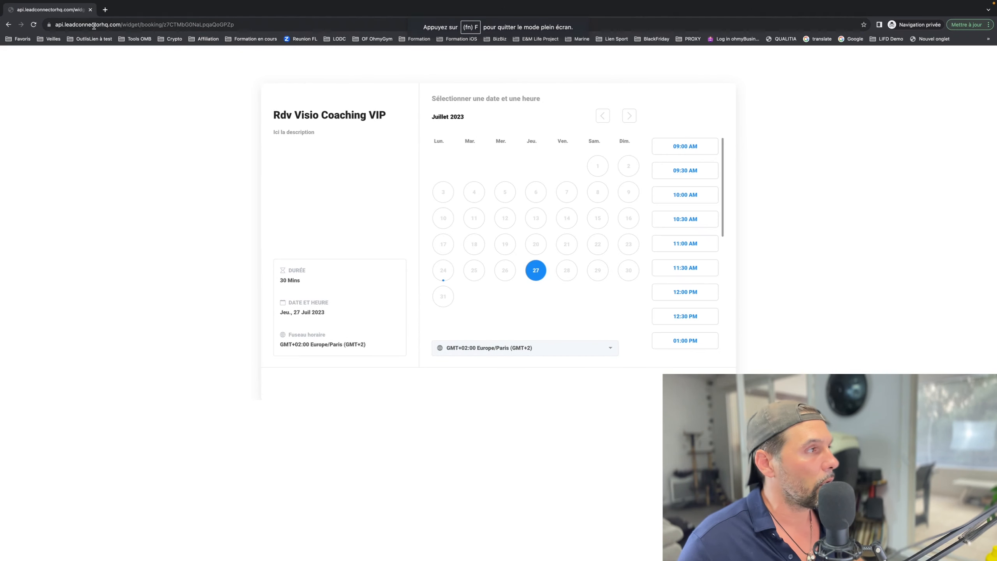
Return to the calendar settings and reopen Rdv Visio Coaching VIP for editing.
{"action": "key", "text": "ctrl+Left"}
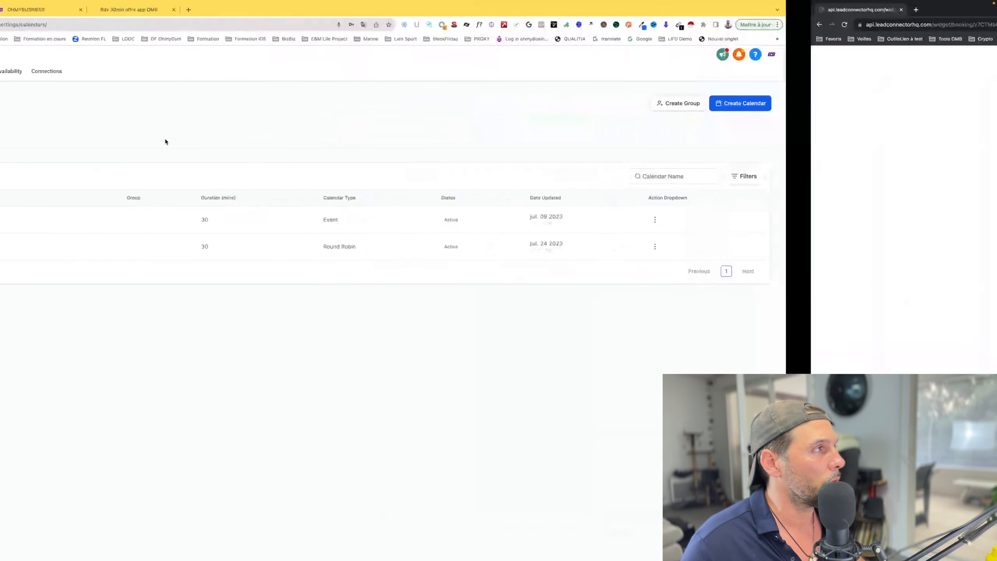
{"action": "left_click", "coordinate": [866, 246]}
{"action": "left_click", "coordinate": [848, 263]}
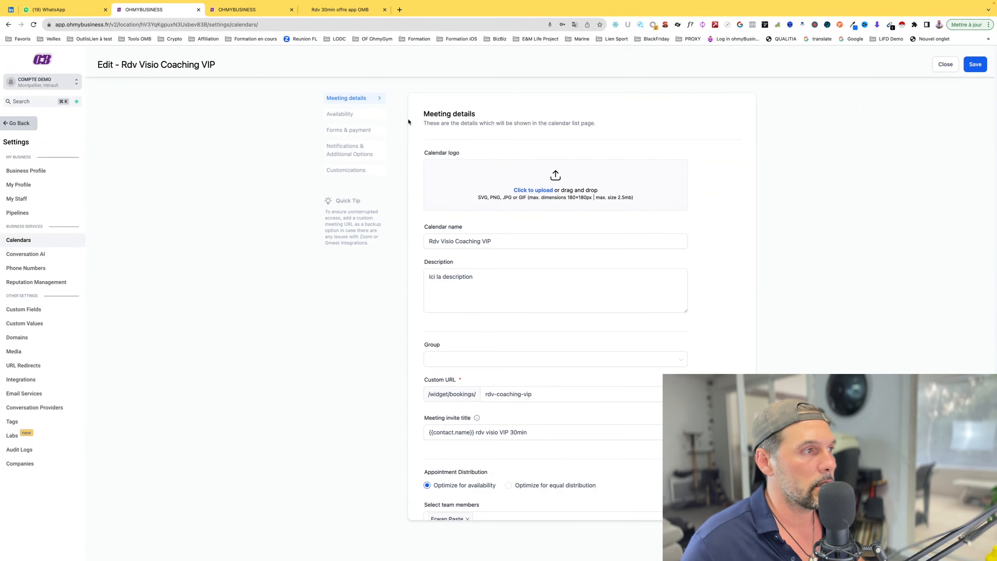
Re-save the calendar from Customizations, then reload the private booking page to see the Classic layout.
{"action": "left_click", "coordinate": [348, 169]}
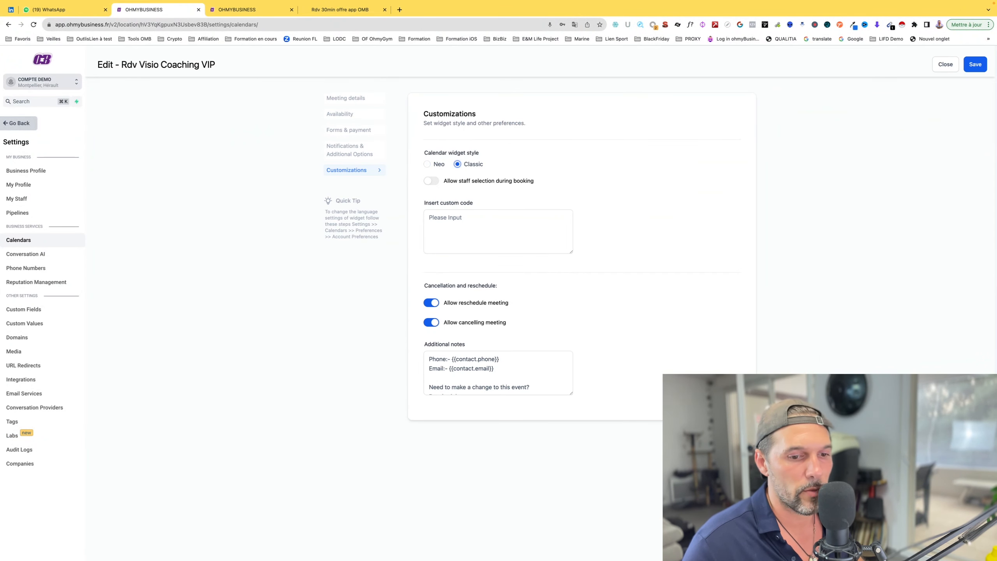
{"action": "left_click", "coordinate": [975, 64]}
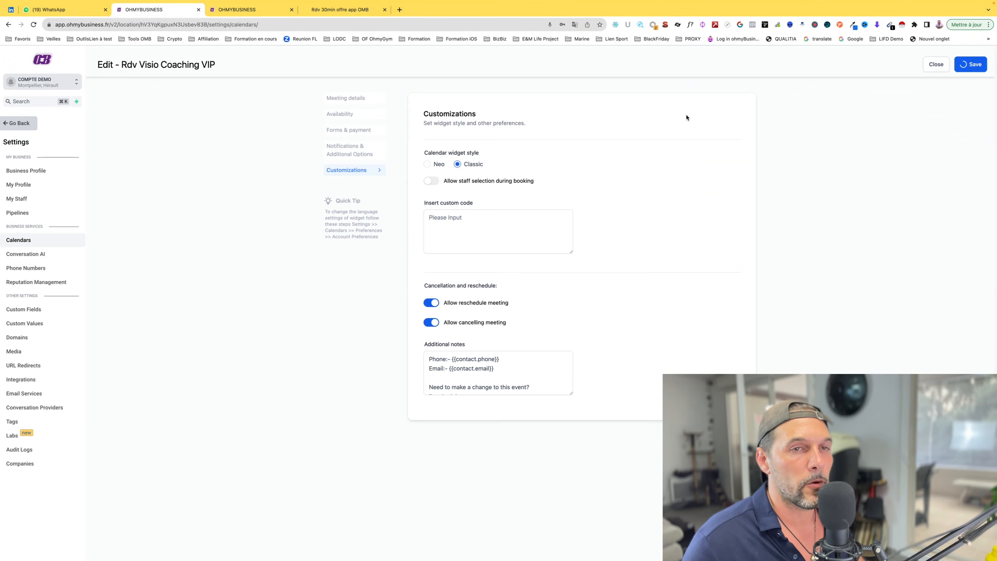
{"action": "key", "text": "ctrl+Right"}
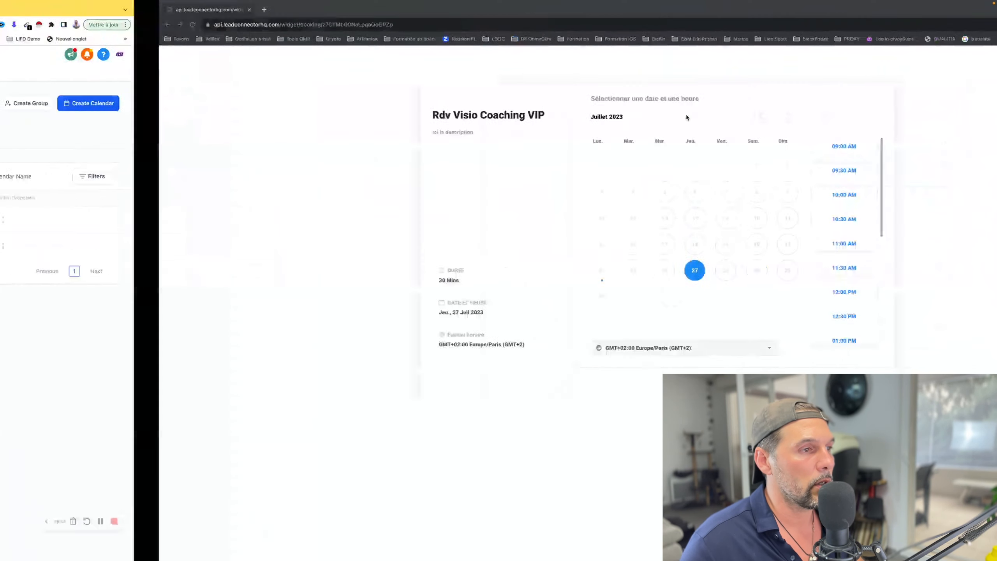
{"action": "left_click", "coordinate": [419, 22]}
{"action": "key", "text": "Return"}
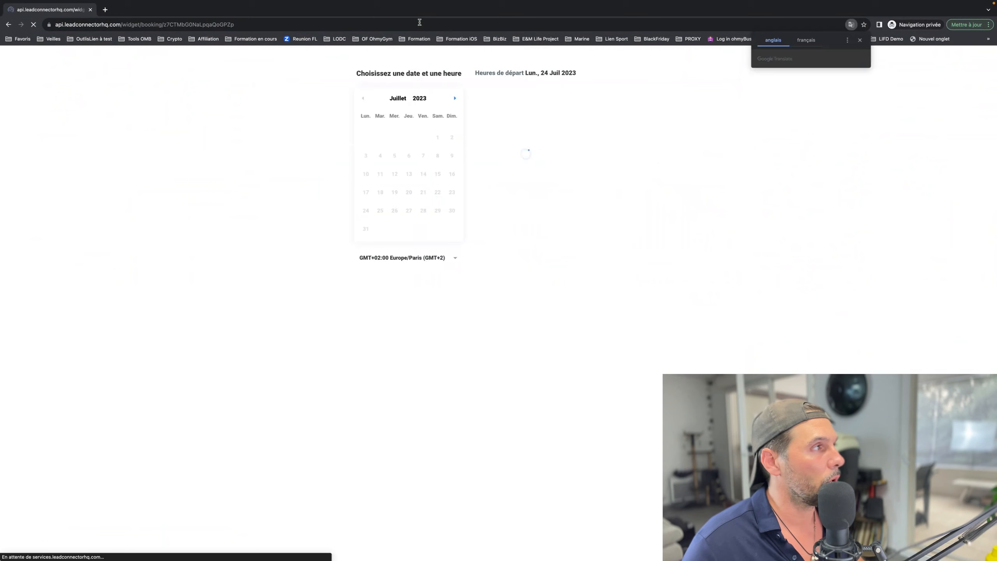